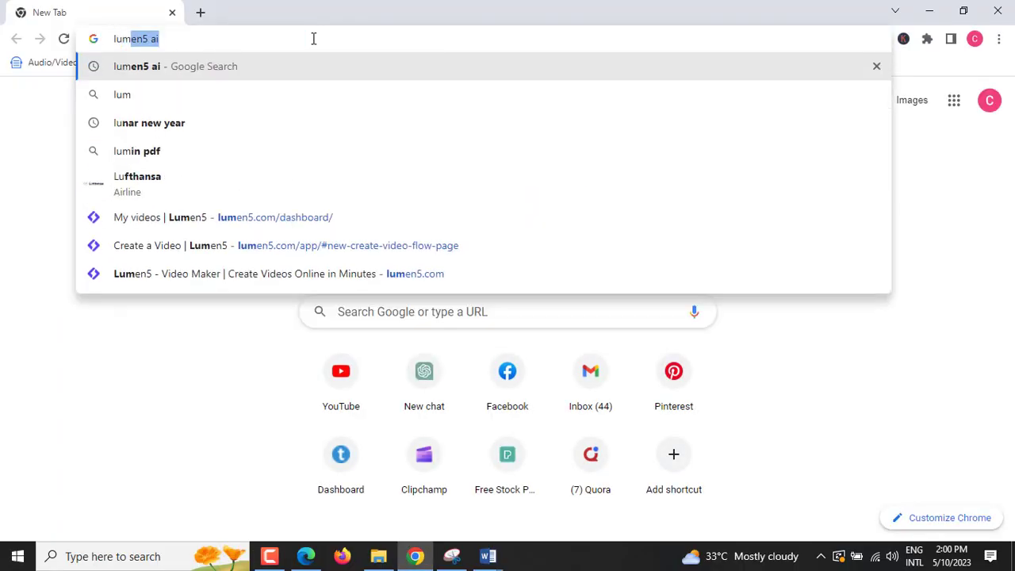
Go to lumen5.com and enter the account e-mail on the login page
text(en5.com/dashboard/)
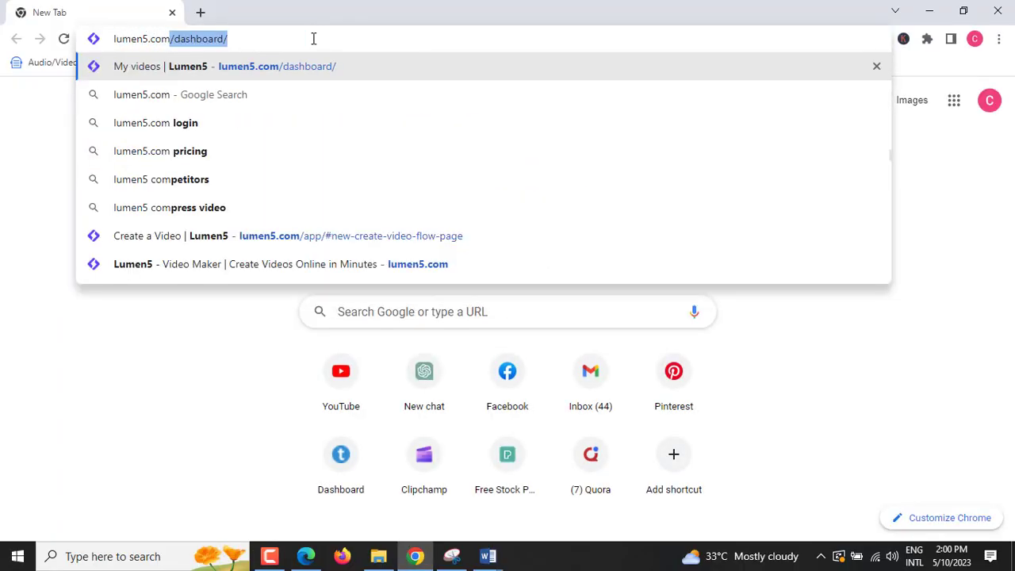
key(Return)
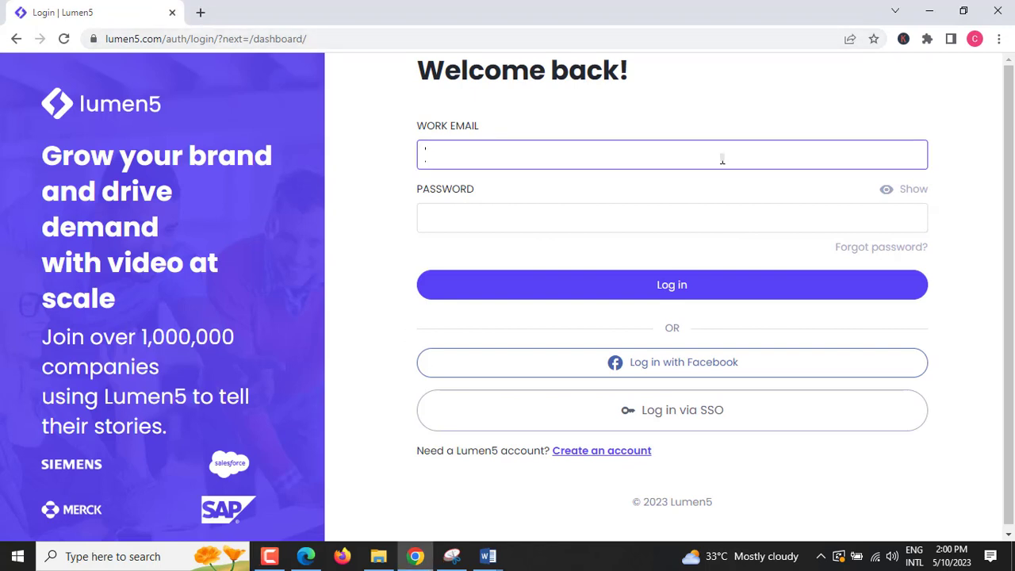
text(clif)
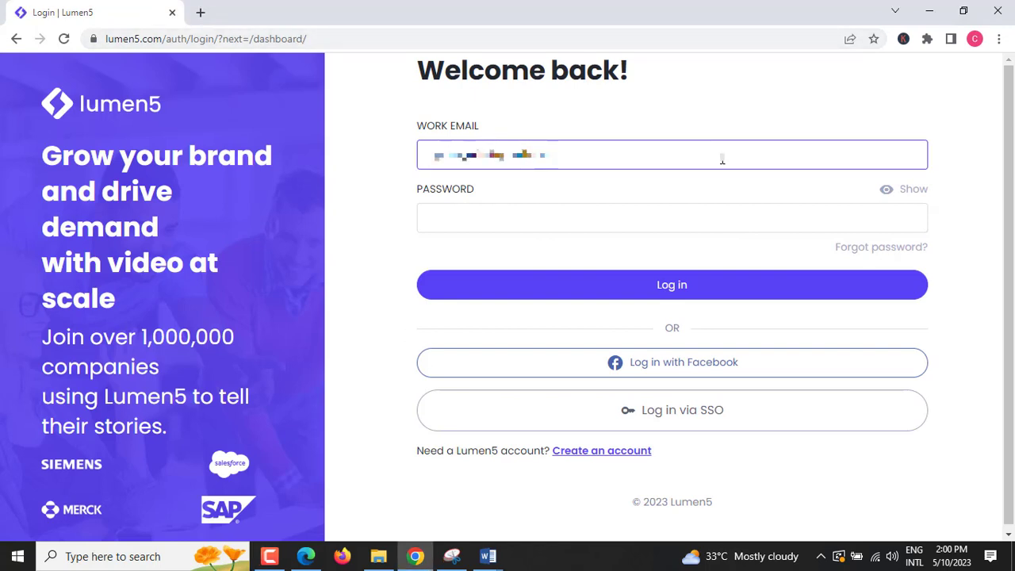
click(635, 224)
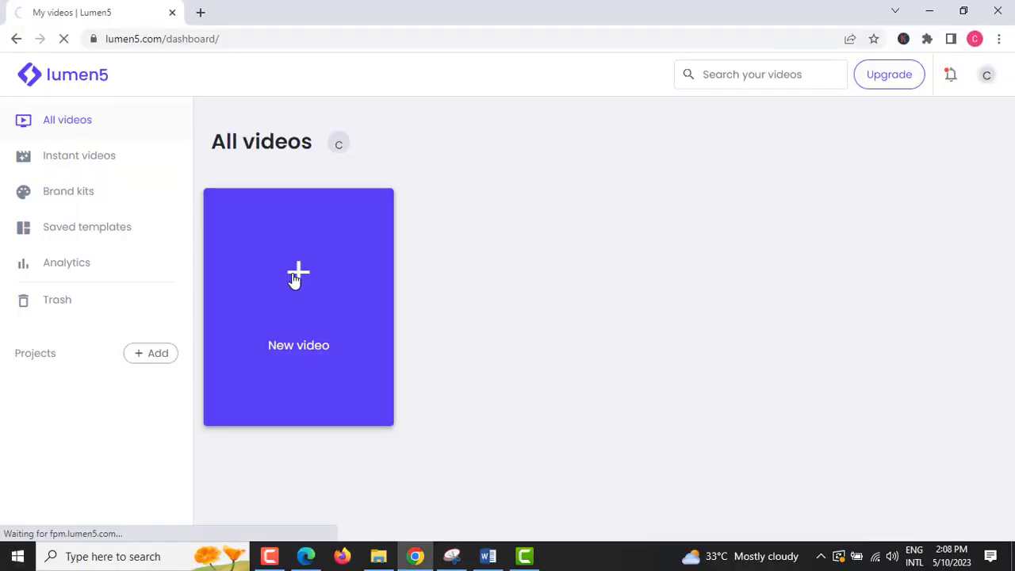
Sign in with the account password and start a new Untitled video in the editor
click(293, 276)
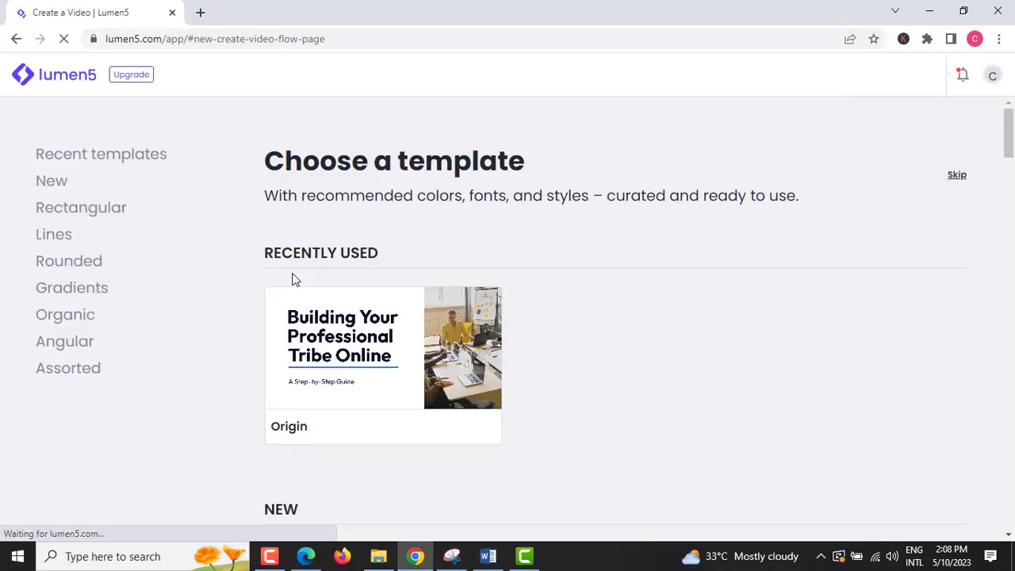
scroll(330, 314, down, 20)
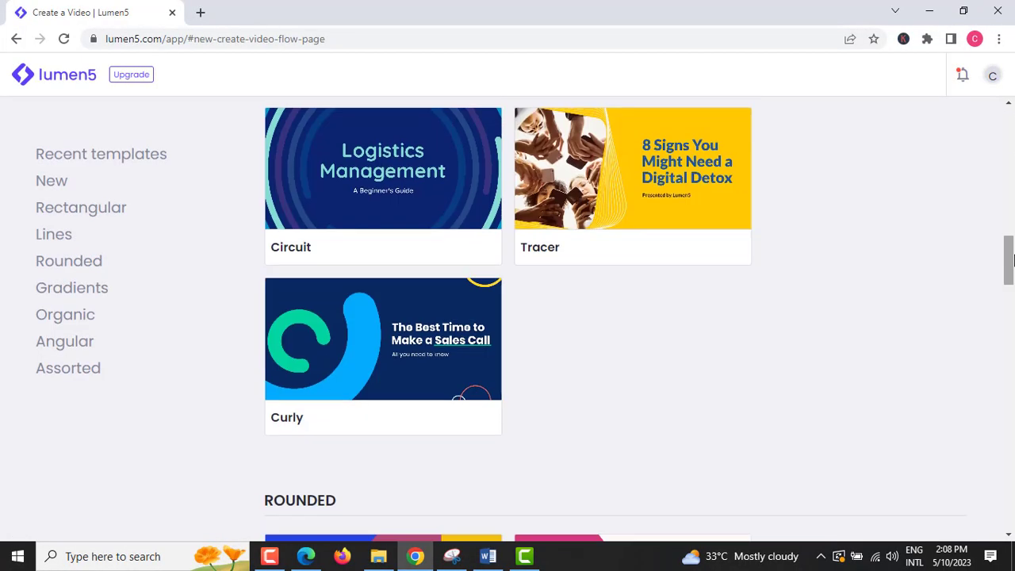
scroll(977, 425, down, 8)
scroll(978, 425, up, 20)
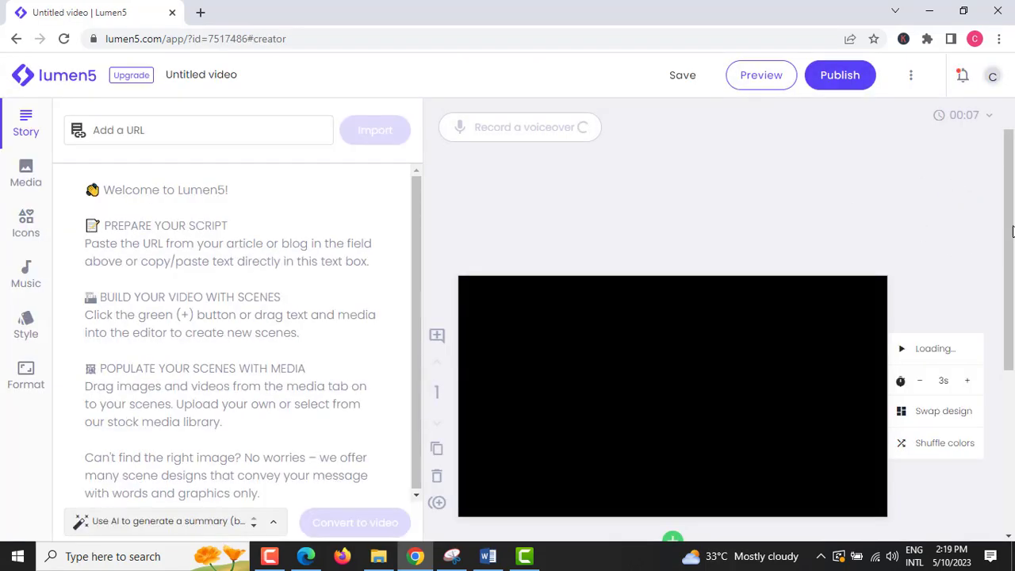
Copy the travel vlog script paragraph from the Word document
drag(1011, 230, 1013, 355)
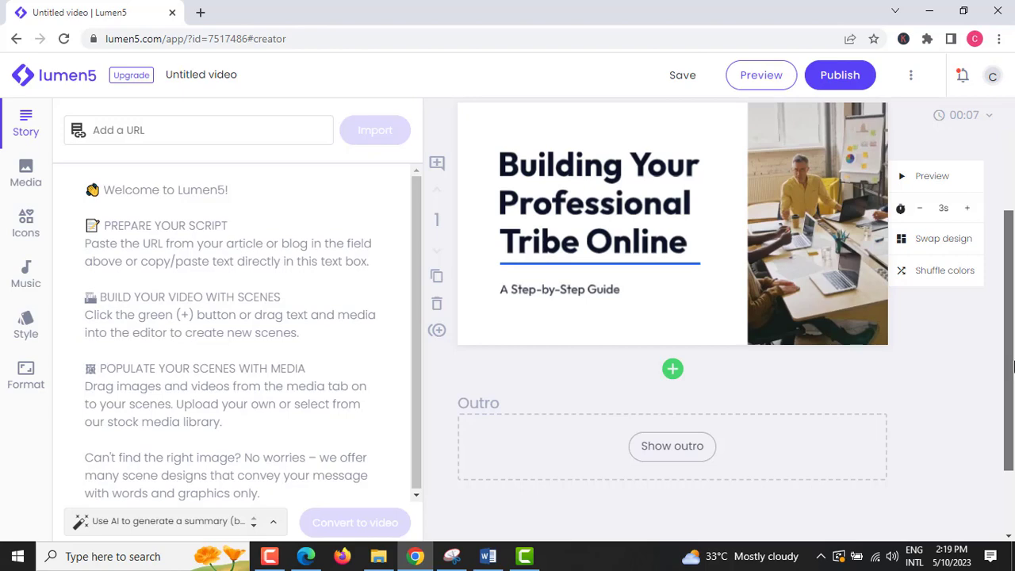
scroll(560, 256, down, 1)
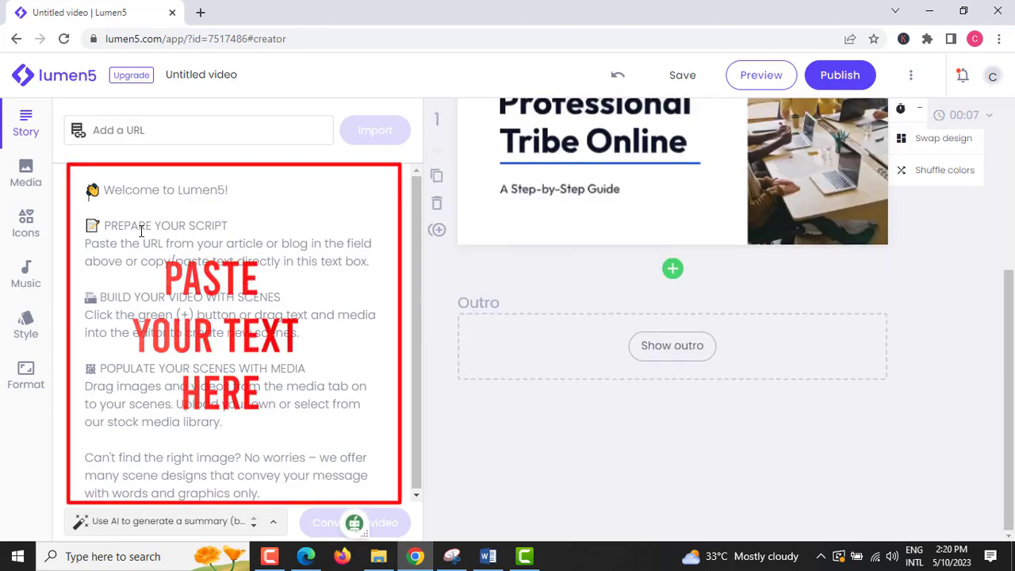
key(alt+Tab)
click(271, 166)
drag(270, 166, 643, 224)
key(ctrl+c)
Paste the script into the Story box and convert it to video scenes
click(414, 555)
click(198, 285)
key(ctrl+v)
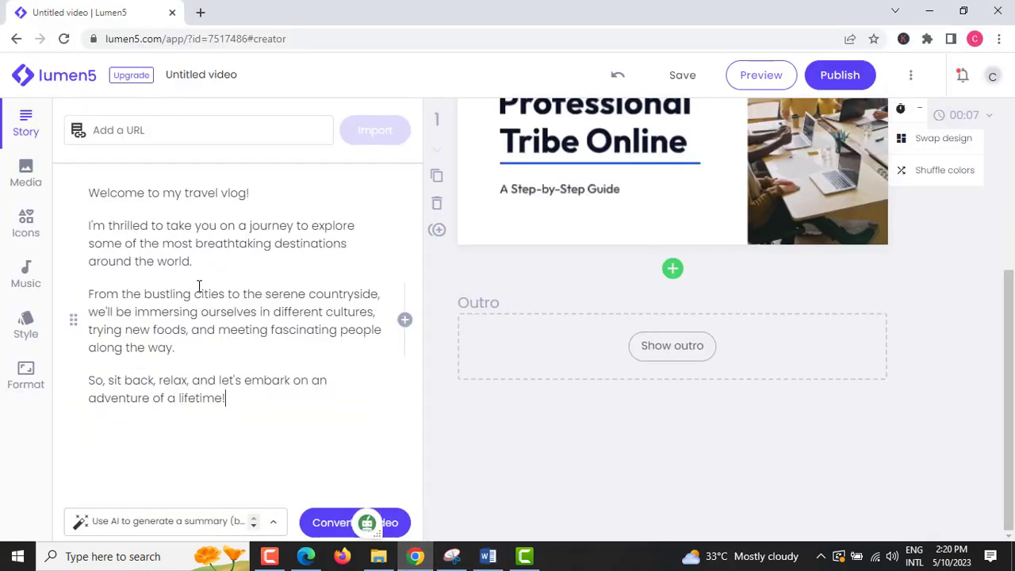
click(332, 527)
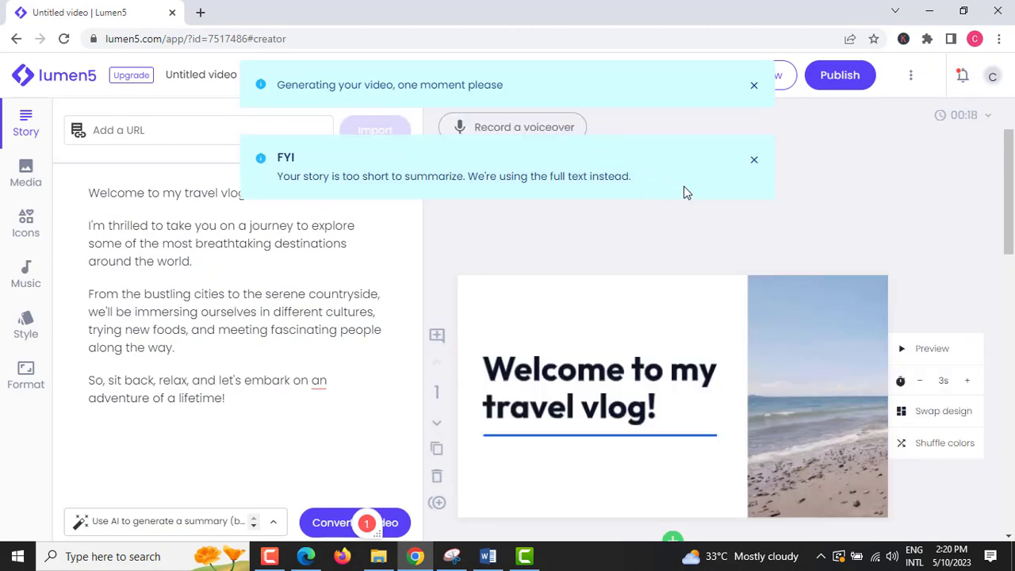
Preview the 'Welcome to my travel vlog!' opening scene and then the final scene 4
scroll(854, 258, down, 2)
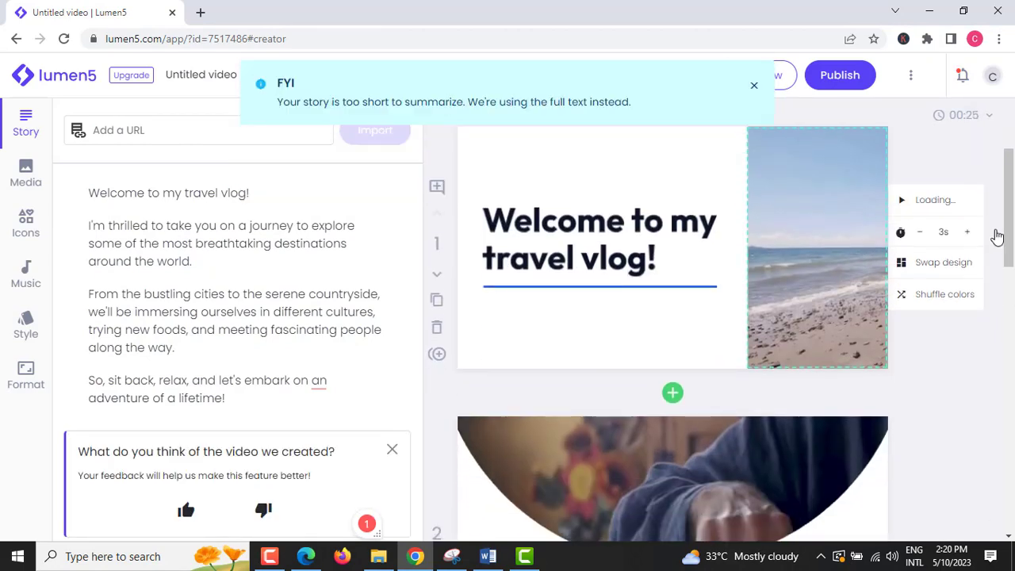
click(902, 202)
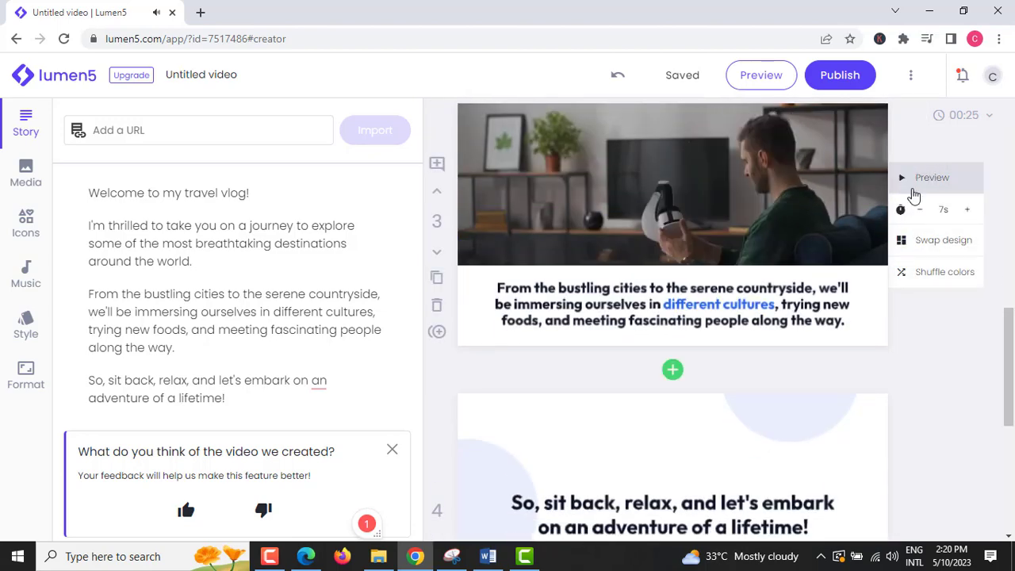
drag(1009, 348, 1011, 413)
click(907, 235)
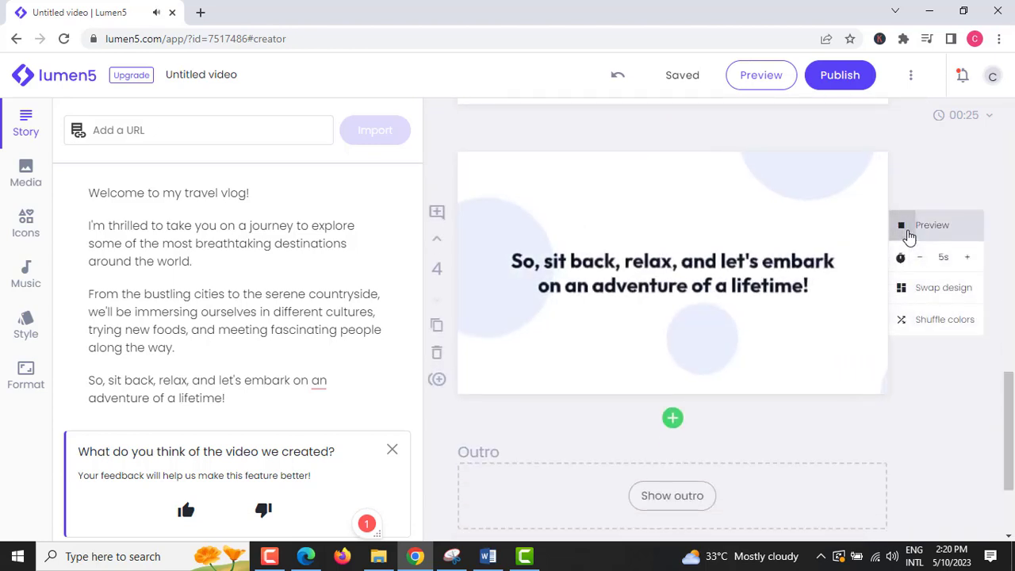
scroll(666, 347, down, 2)
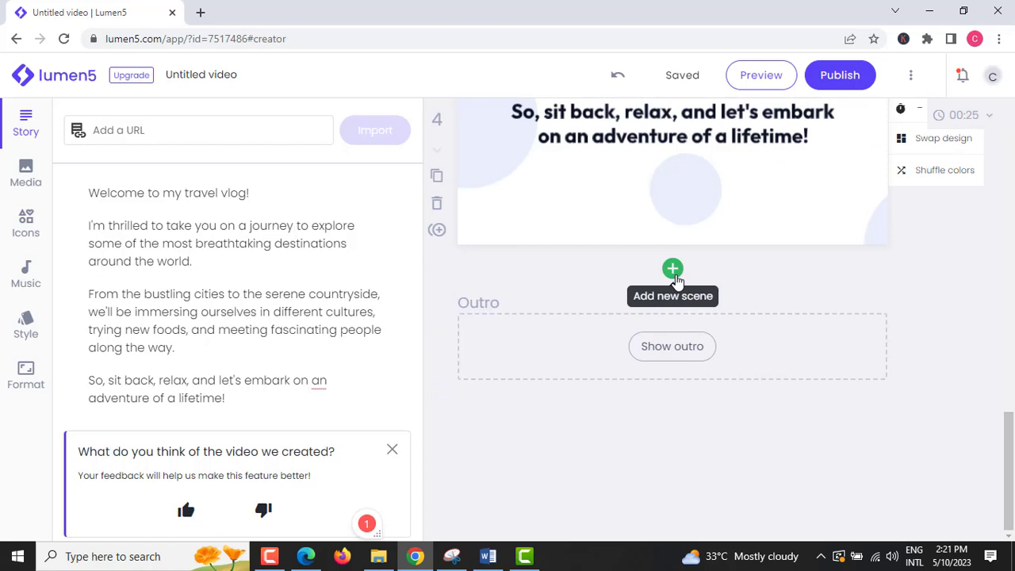
click(675, 350)
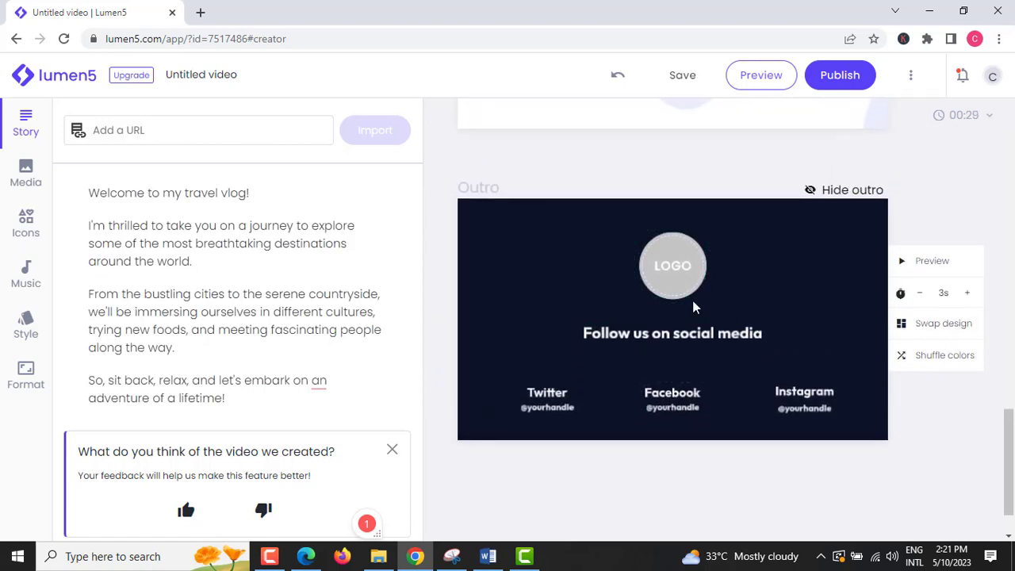
click(689, 287)
click(689, 329)
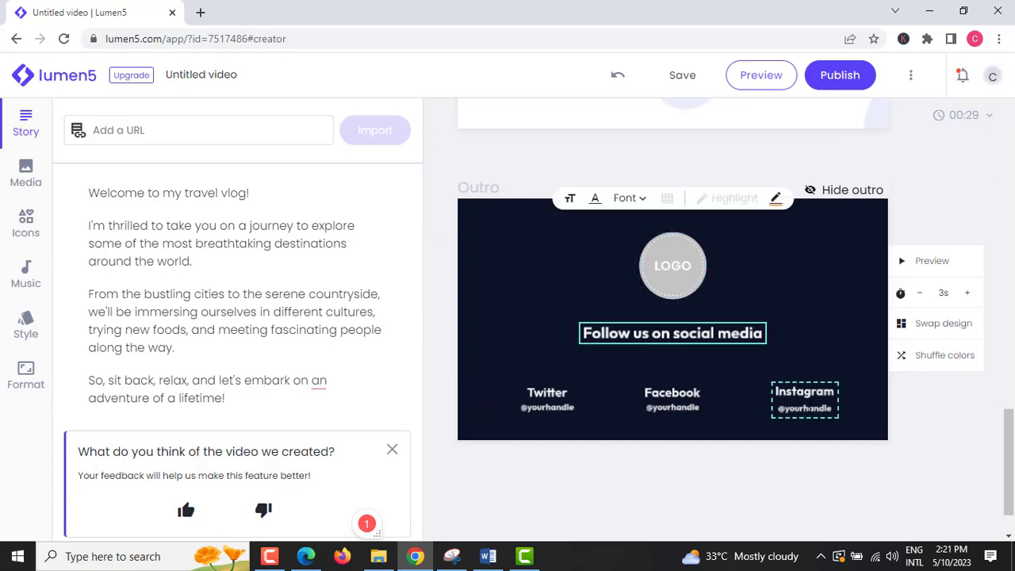
click(802, 408)
click(646, 434)
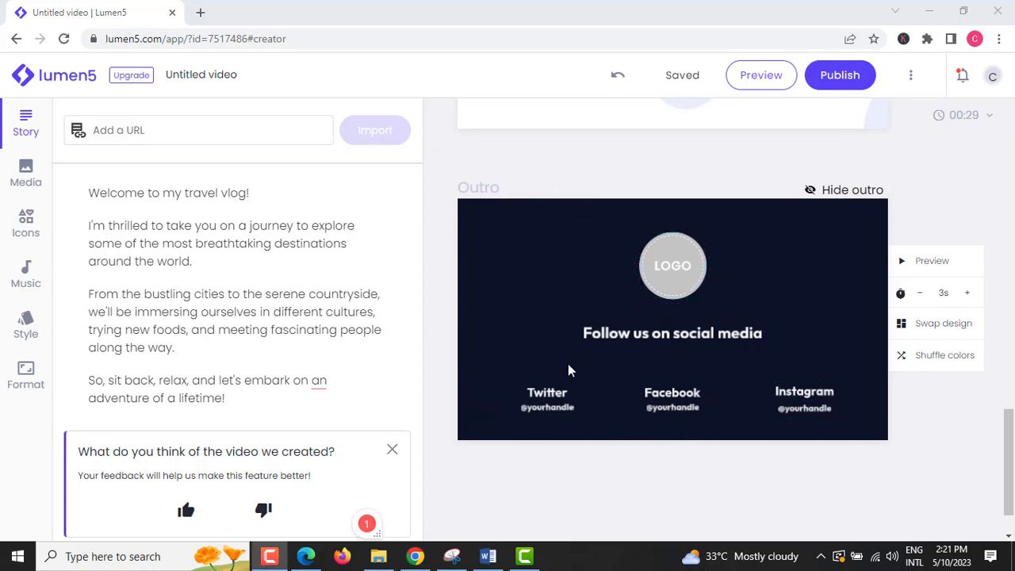
click(555, 402)
click(658, 404)
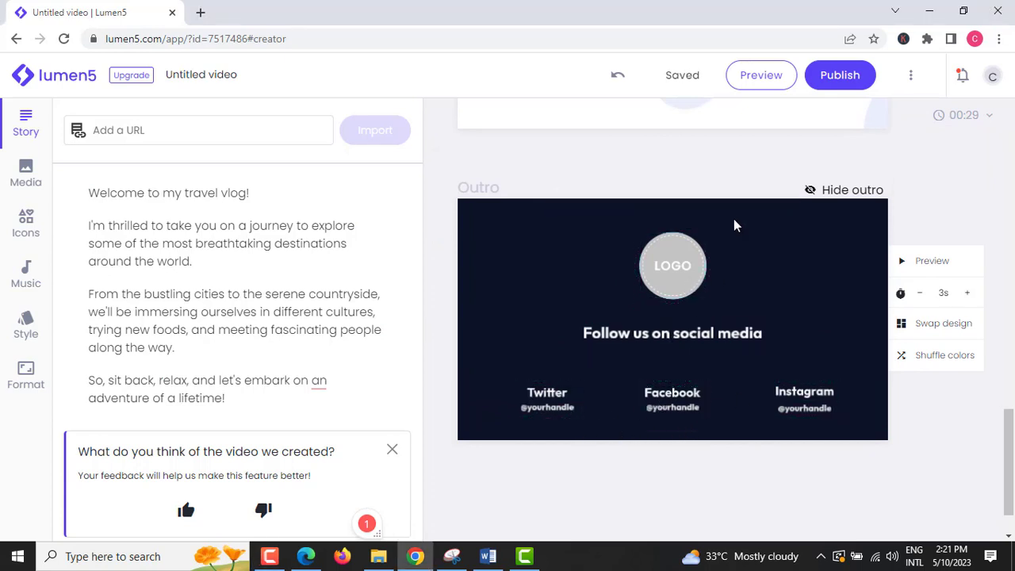
click(812, 190)
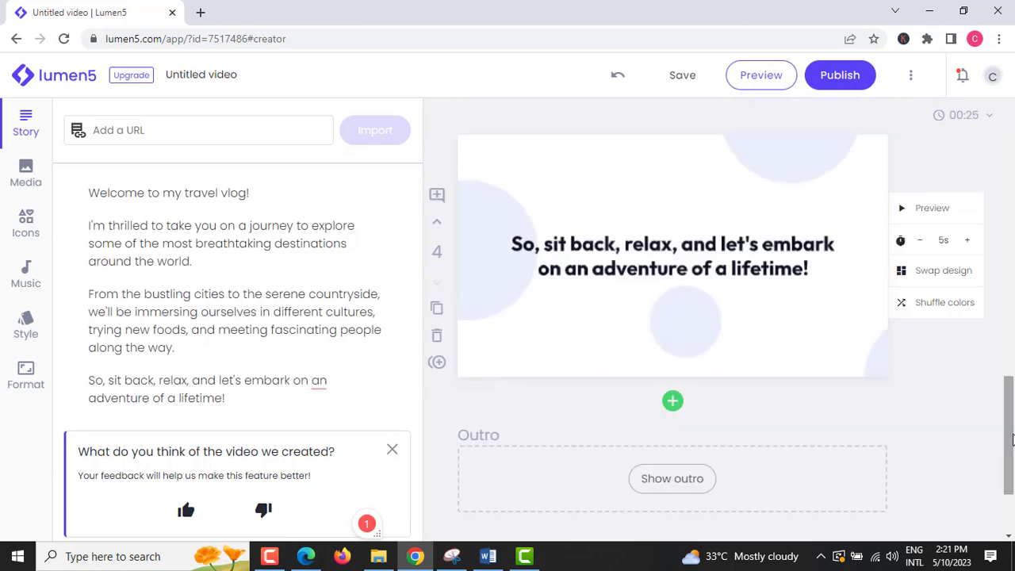
Swap the title scene's beach photo for the first uploaded clip, the grey logo video, and preview it
scroll(1012, 440, up, 10)
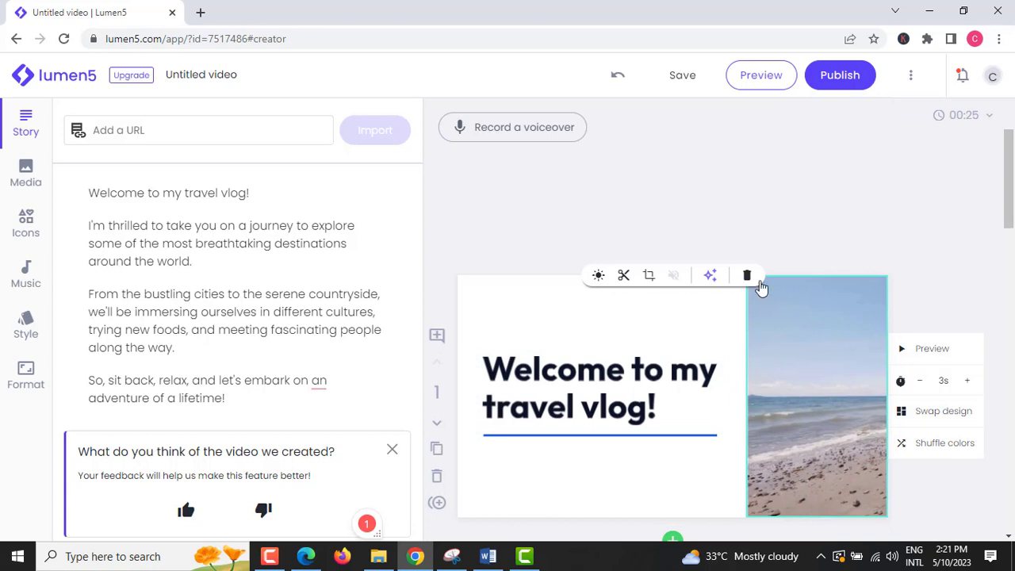
click(26, 174)
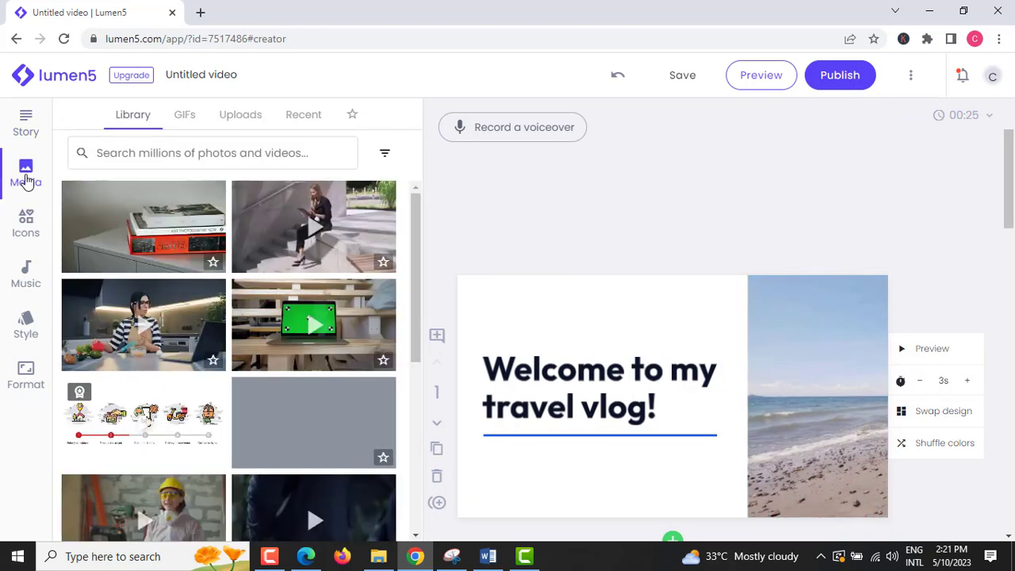
click(244, 119)
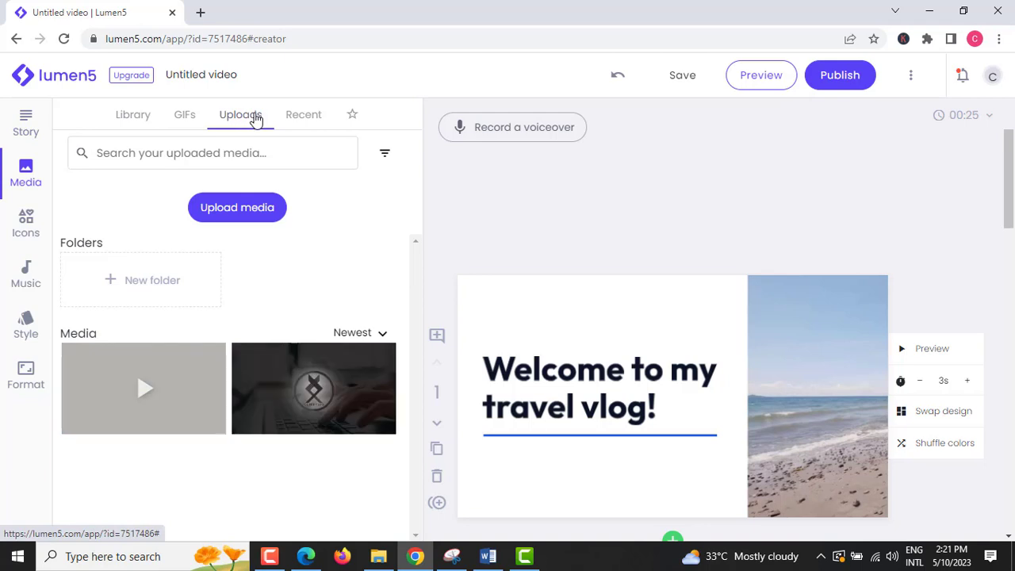
mouse_move(154, 396)
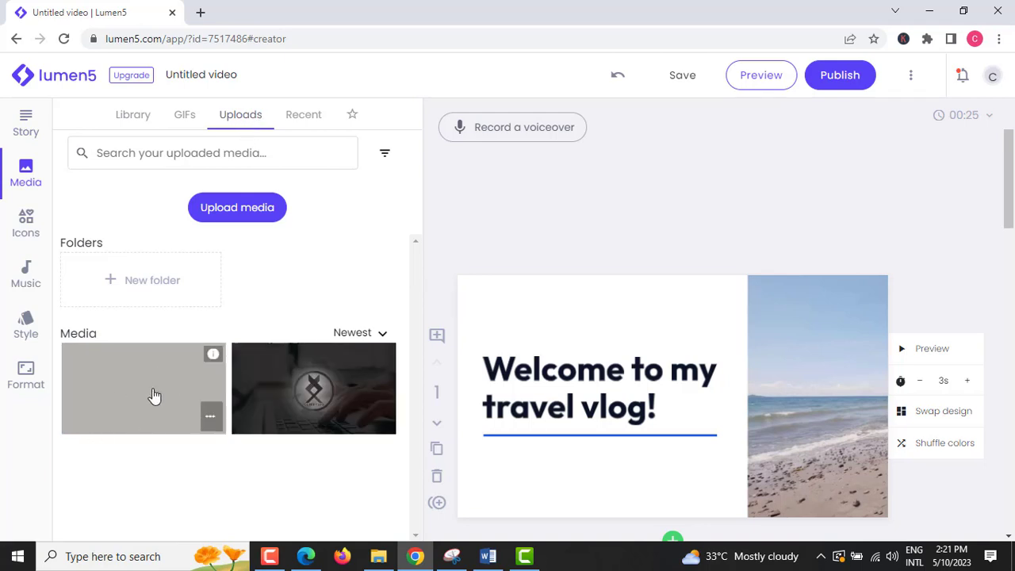
click(155, 396)
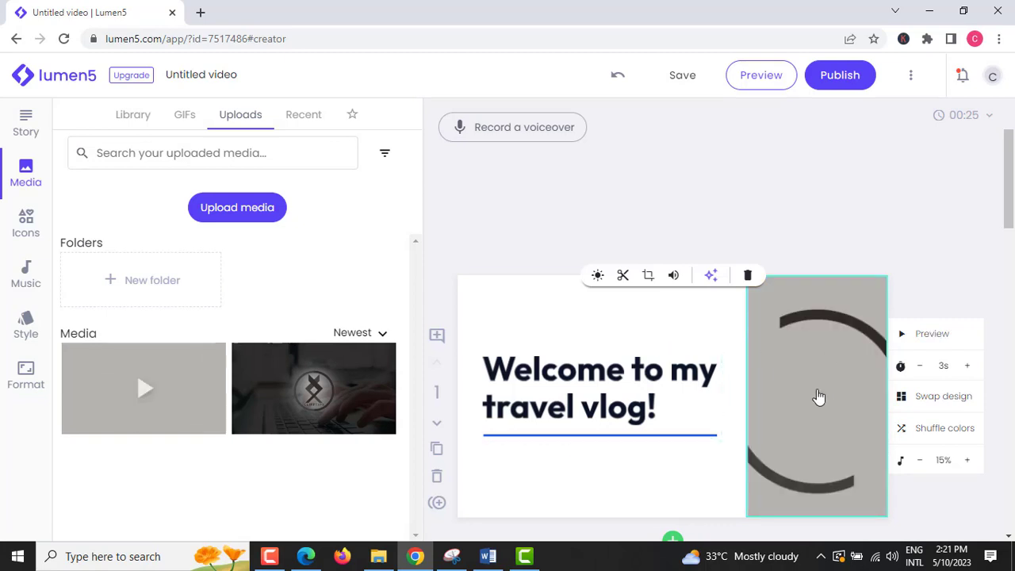
click(909, 339)
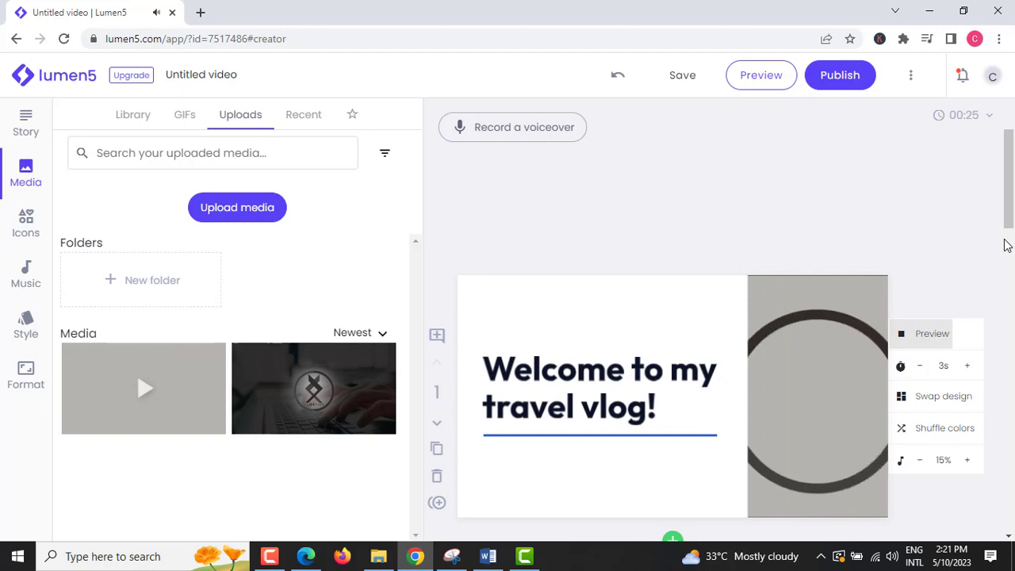
scroll(998, 255, down, 2)
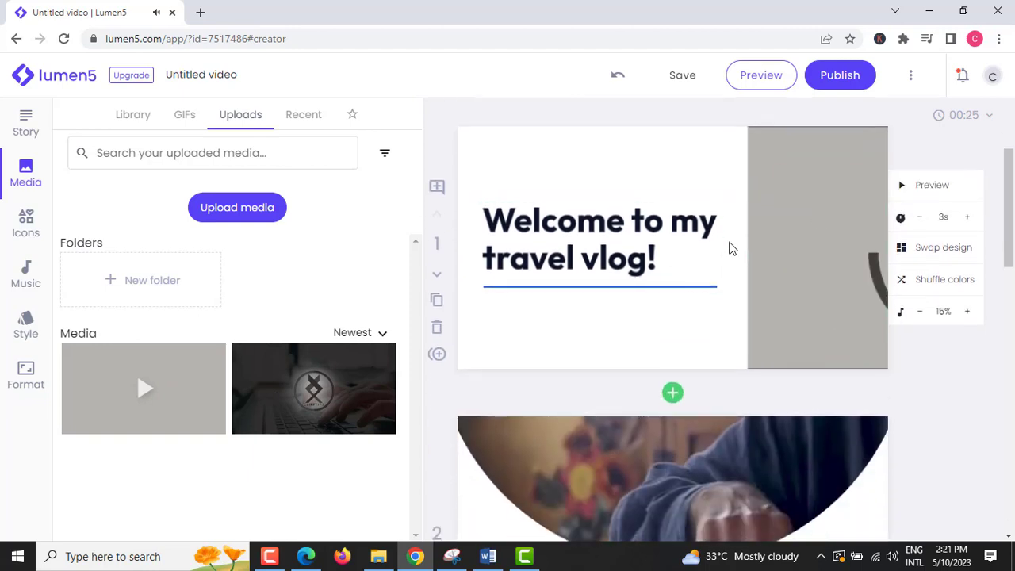
Apply the fourth Title design with media on the left, then recrop its image
click(903, 250)
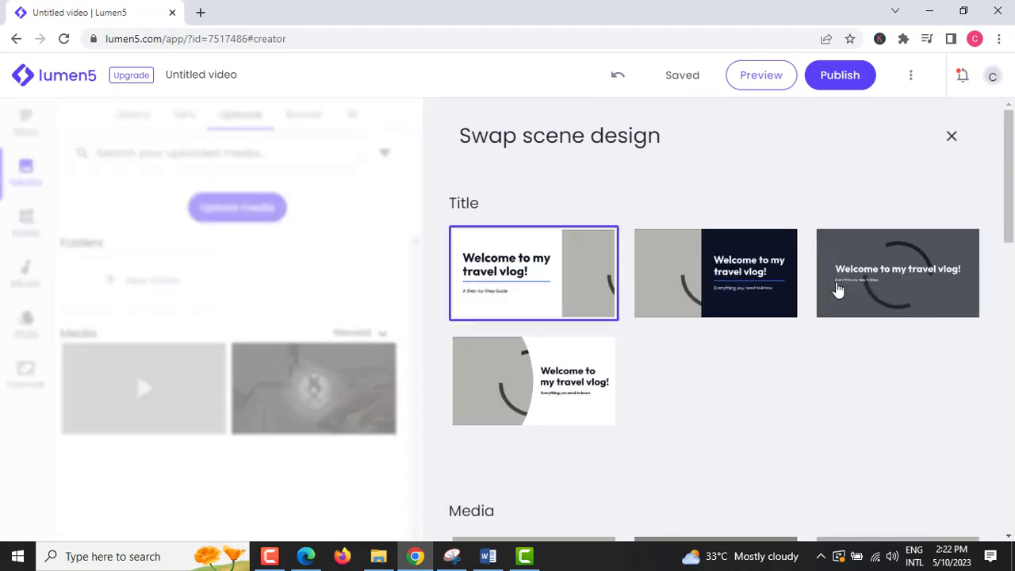
click(556, 411)
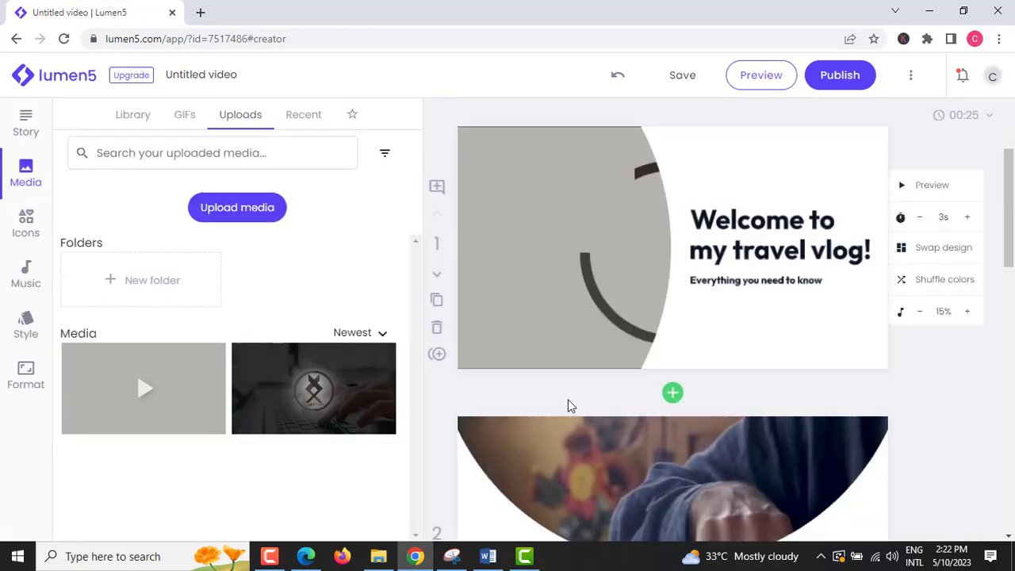
click(614, 235)
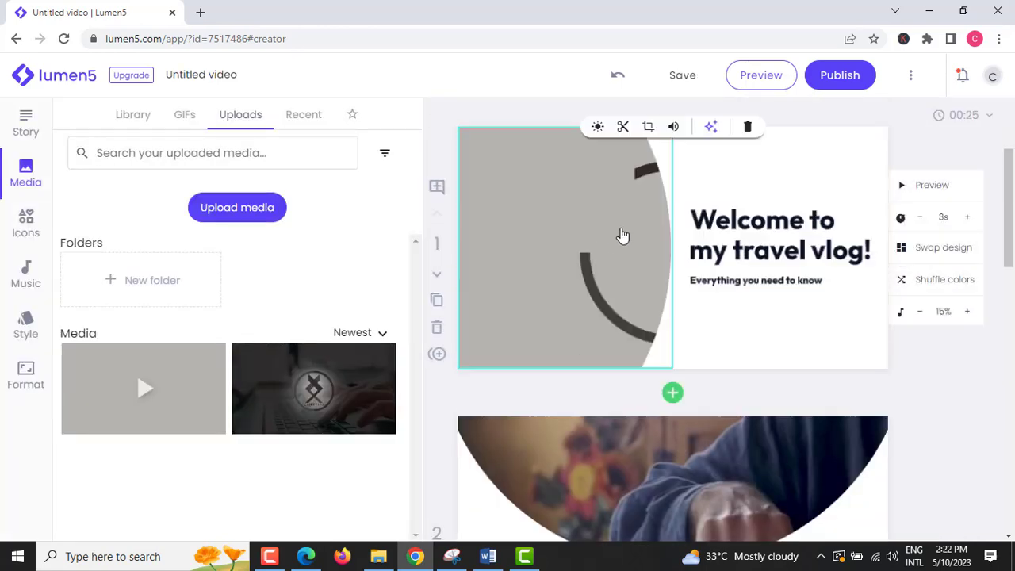
click(649, 128)
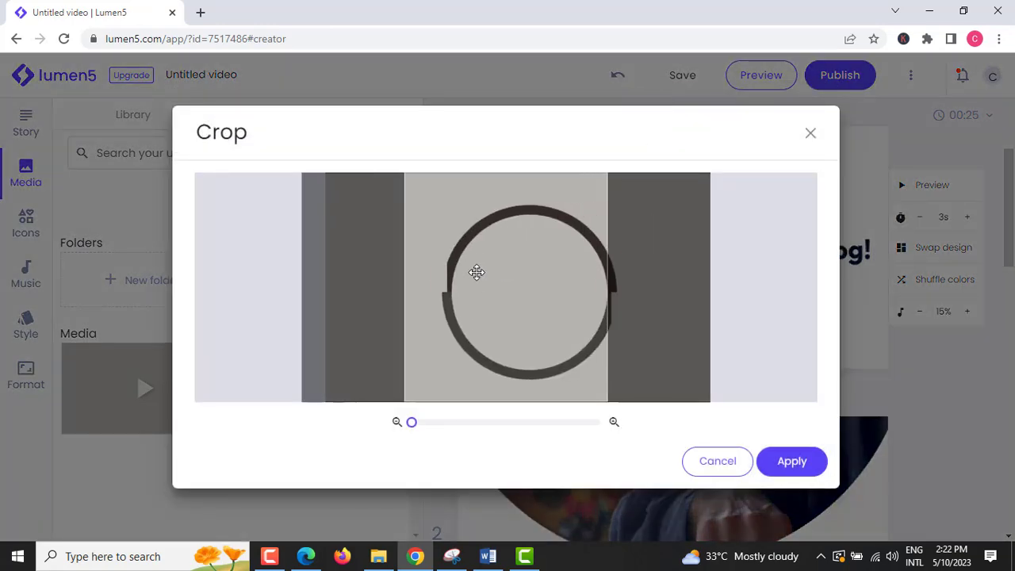
click(782, 466)
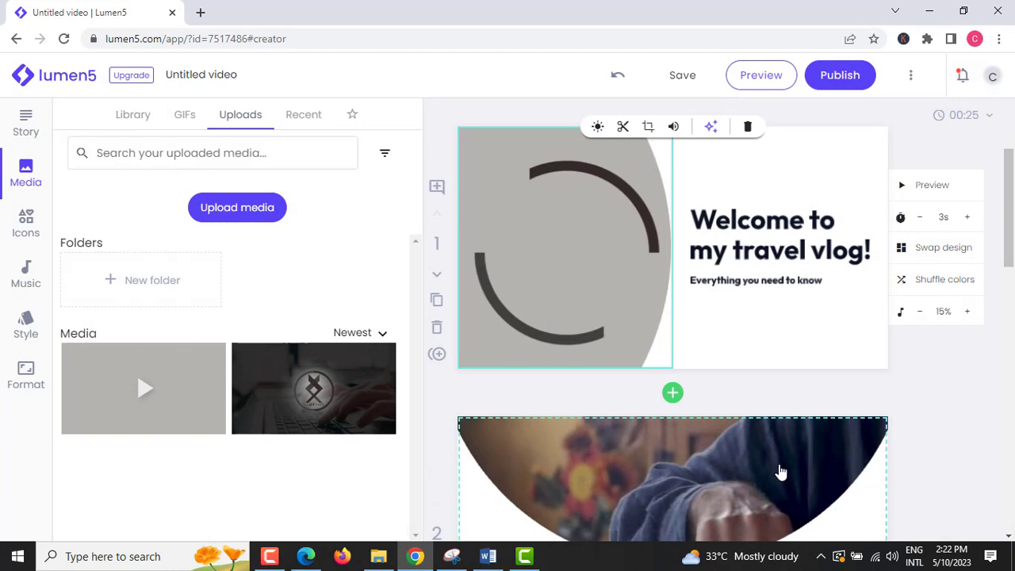
Preview the title scene, select the whole heading and begin retyping it as 'WELCOME TO CLIFF'
click(902, 189)
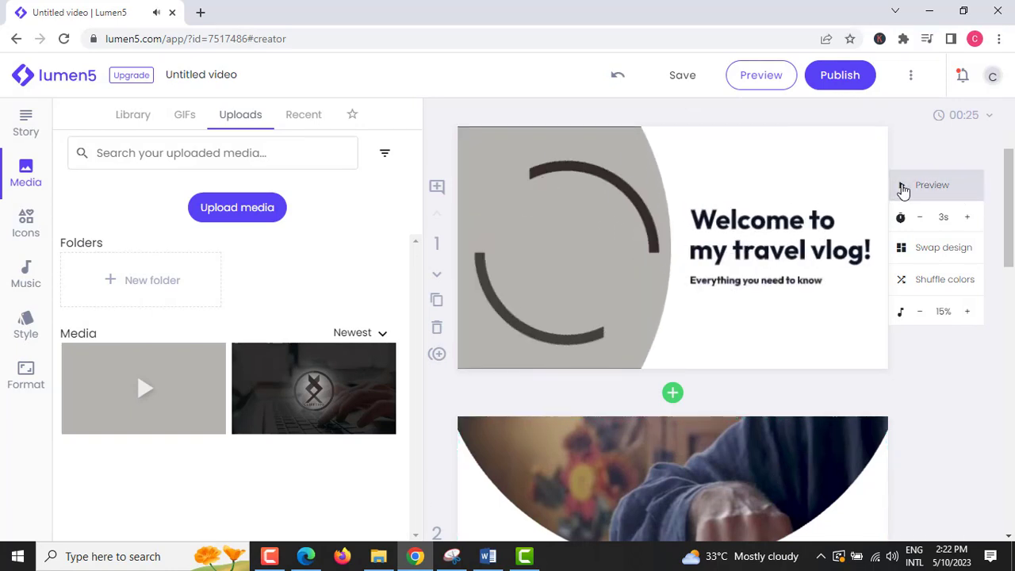
triple_click(753, 238)
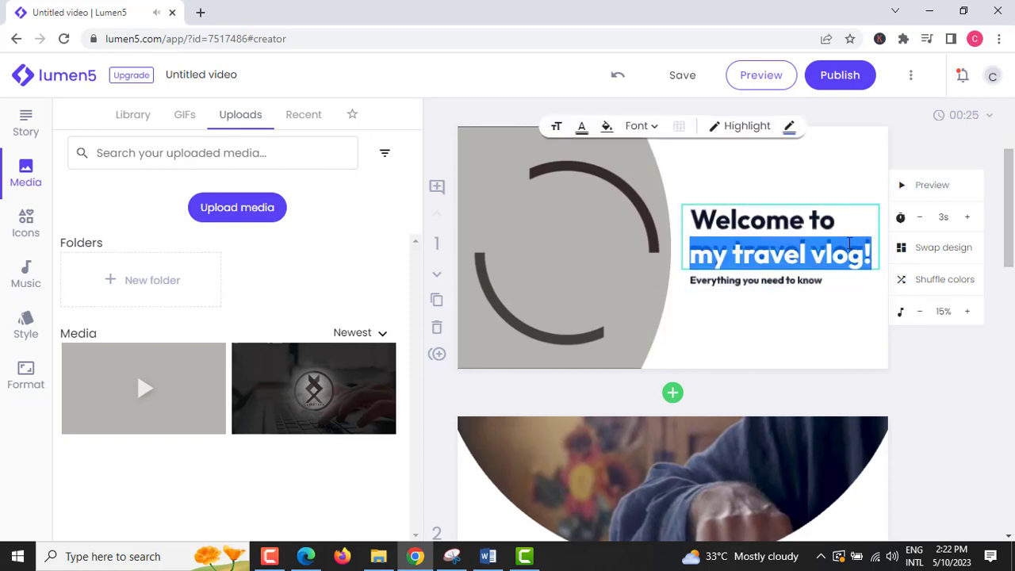
drag(701, 210, 868, 256)
text(we)
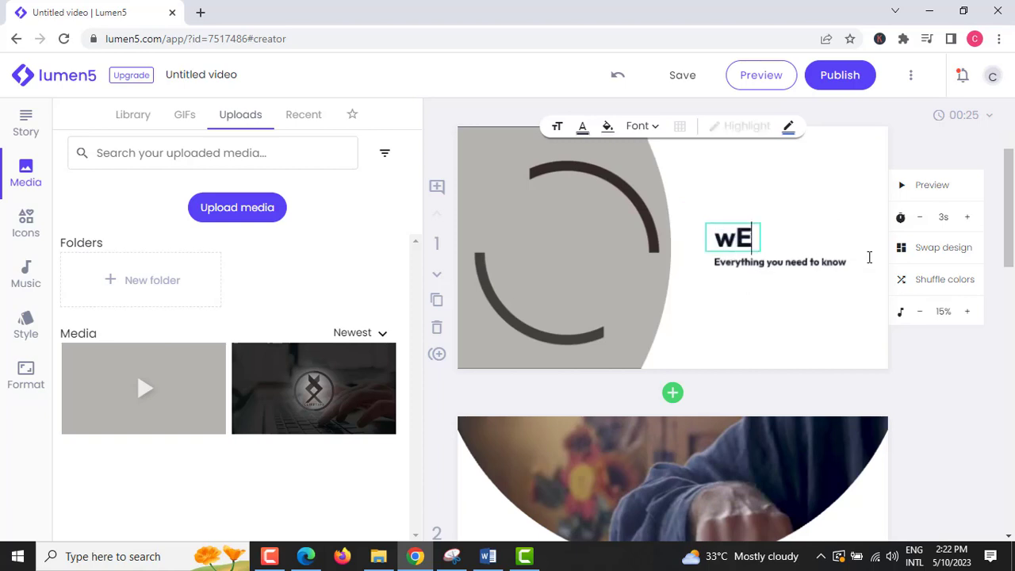
key(BackSpace)
text(e)
key(BackSpace)
key(BackSpace)
text(WELCOME TOCLIFF)
Finish the heading as 'WELCOME TO CLIFFTIPS' and reselect it
key(BackSpace)
key(BackSpace)
key(BackSpace)
key(BackSpace)
key(BackSpace)
text(CLIFFTIPS)
click(796, 279)
click(764, 233)
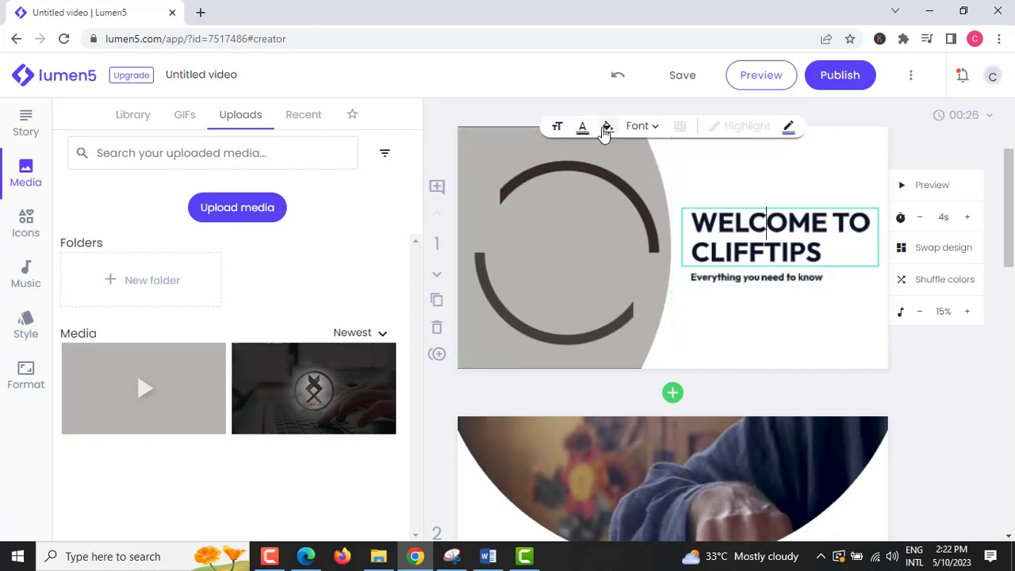
Change the heading's text colour to orange
click(585, 129)
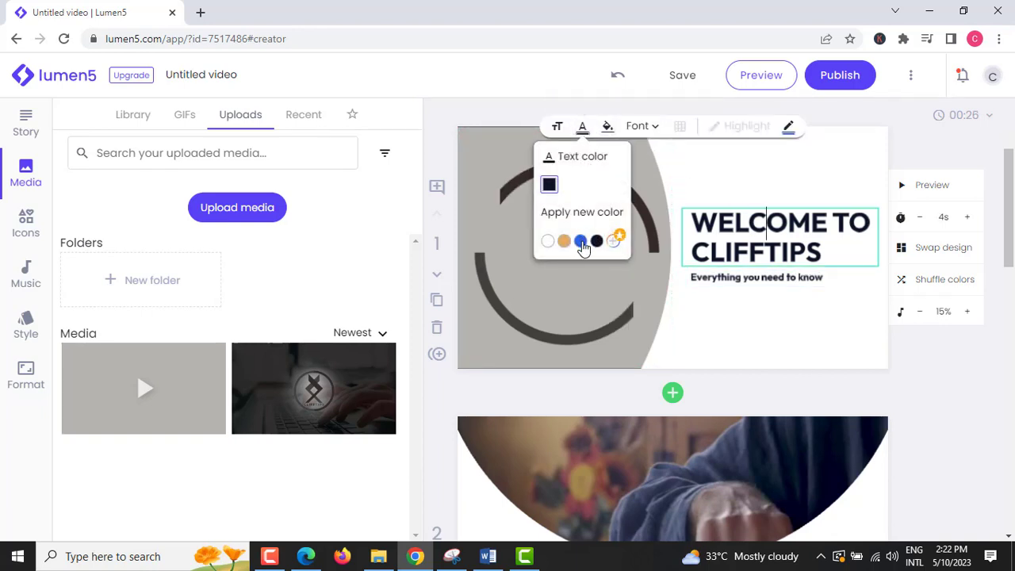
click(563, 242)
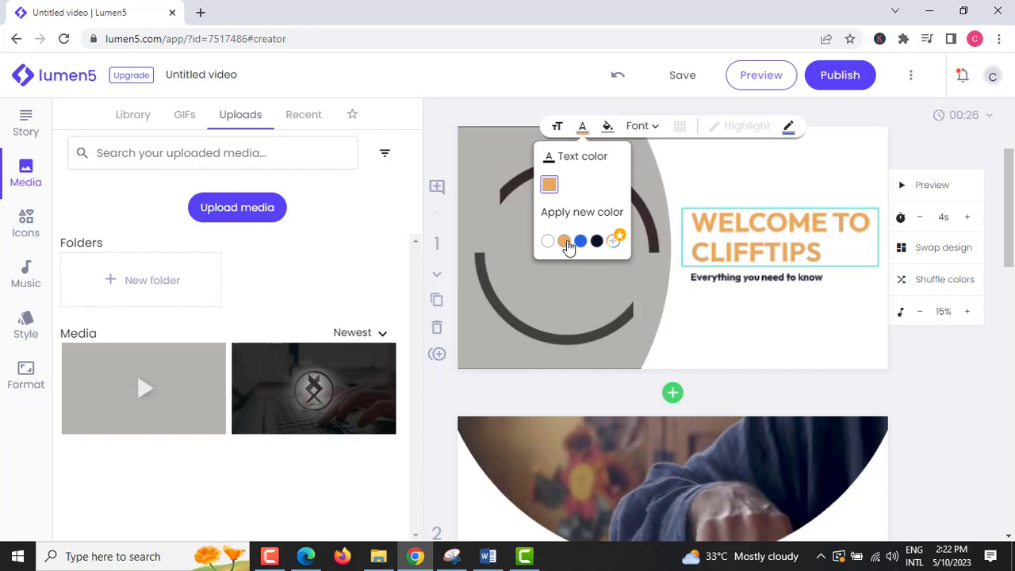
click(757, 279)
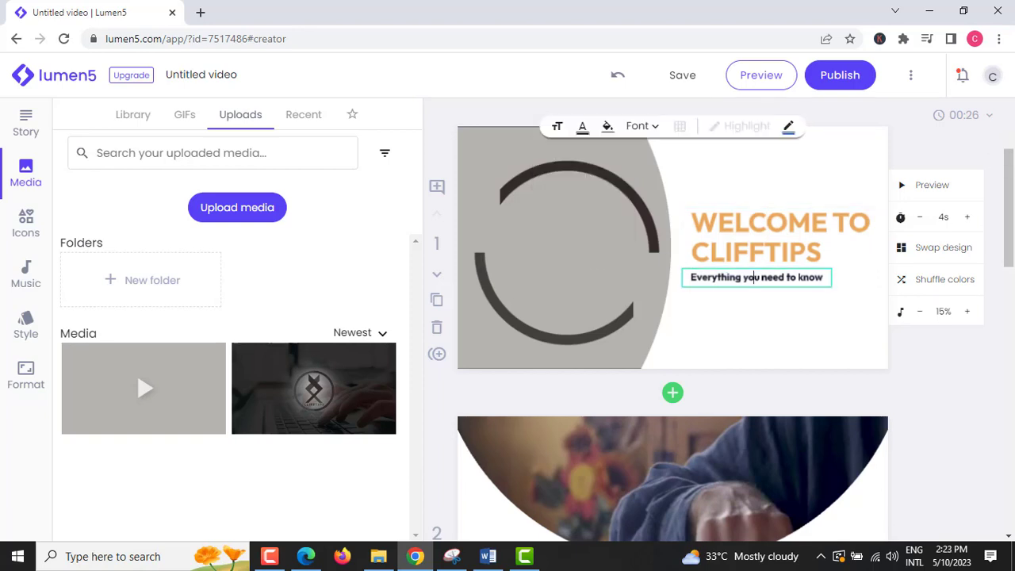
scroll(994, 369, down, 10)
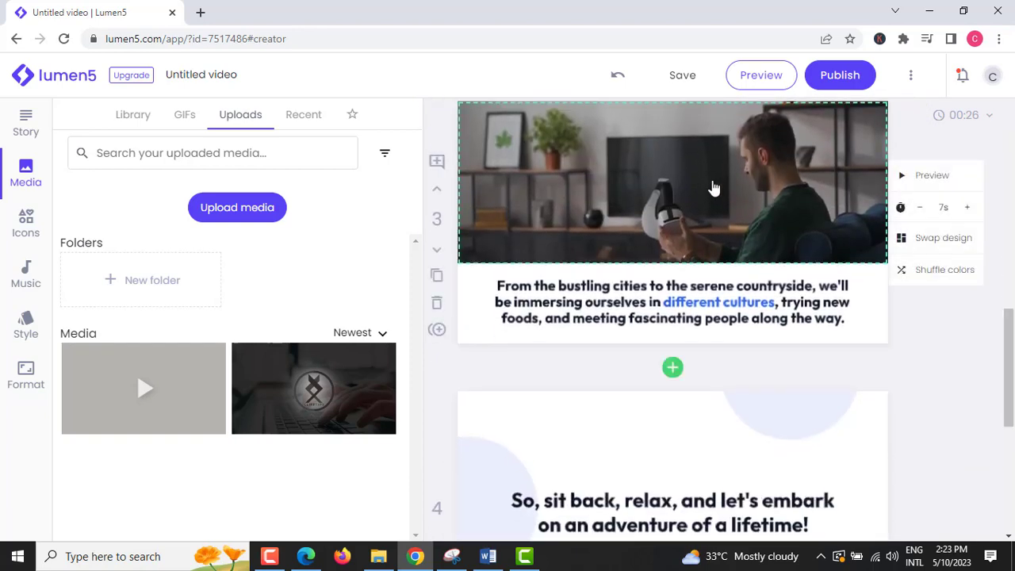
drag(1008, 376, 1013, 228)
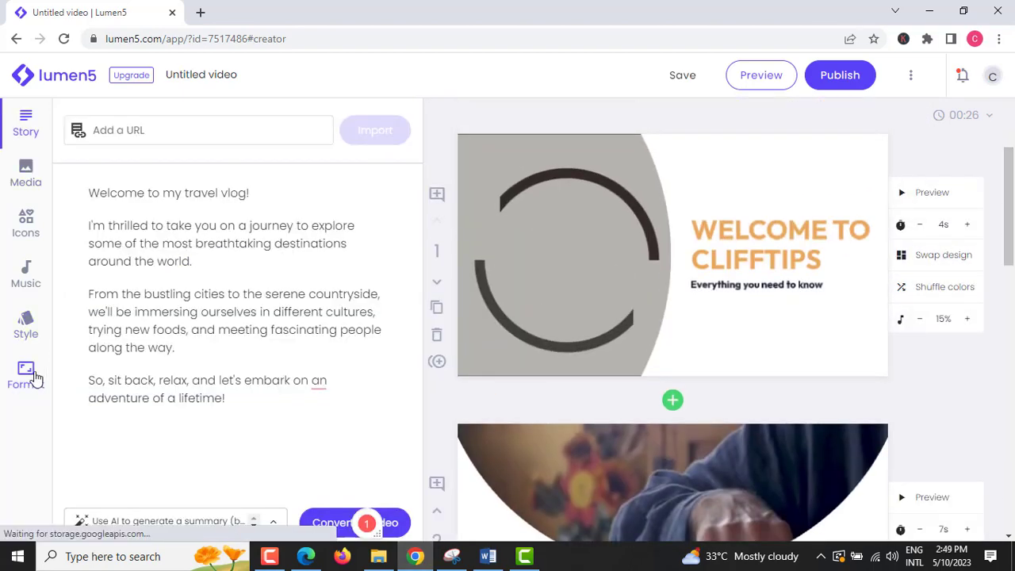
Try the video in the 9:16 vertical and then the 1:1 square format
click(35, 379)
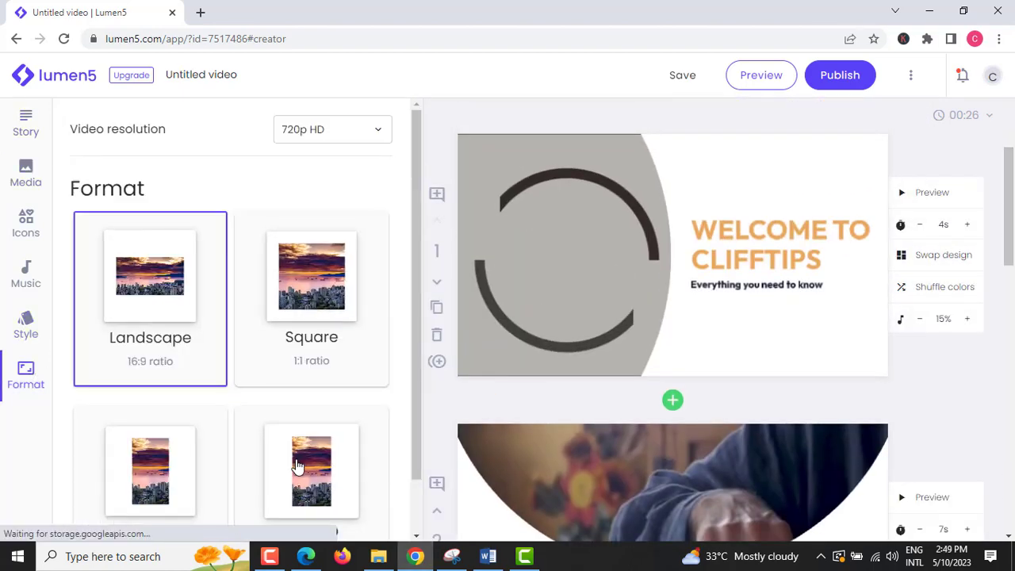
scroll(294, 465, down, 1)
click(185, 442)
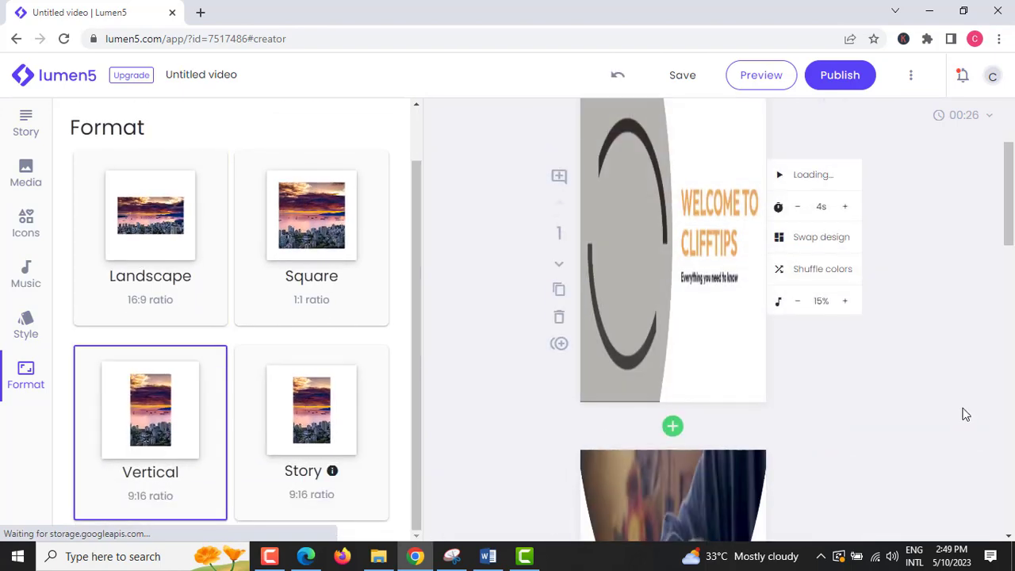
scroll(906, 412, down, 4)
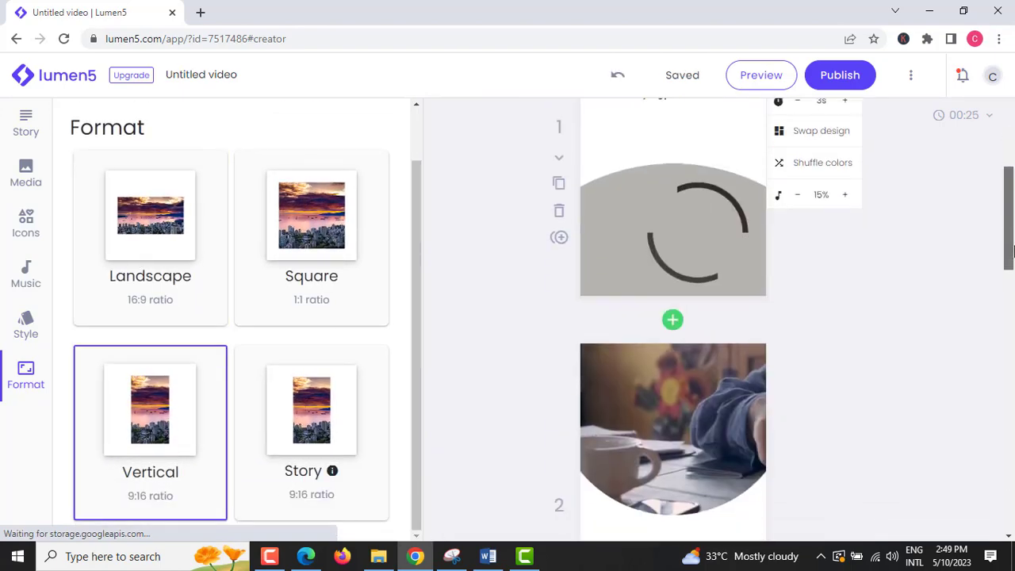
scroll(906, 411, up, 5)
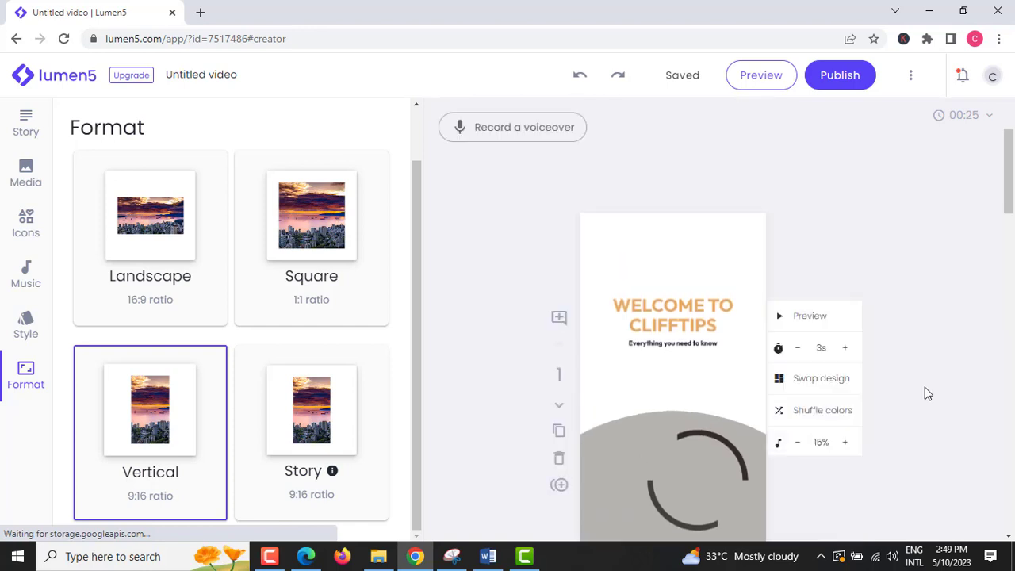
scroll(682, 334, down, 2)
click(337, 257)
scroll(1012, 195, down, 1)
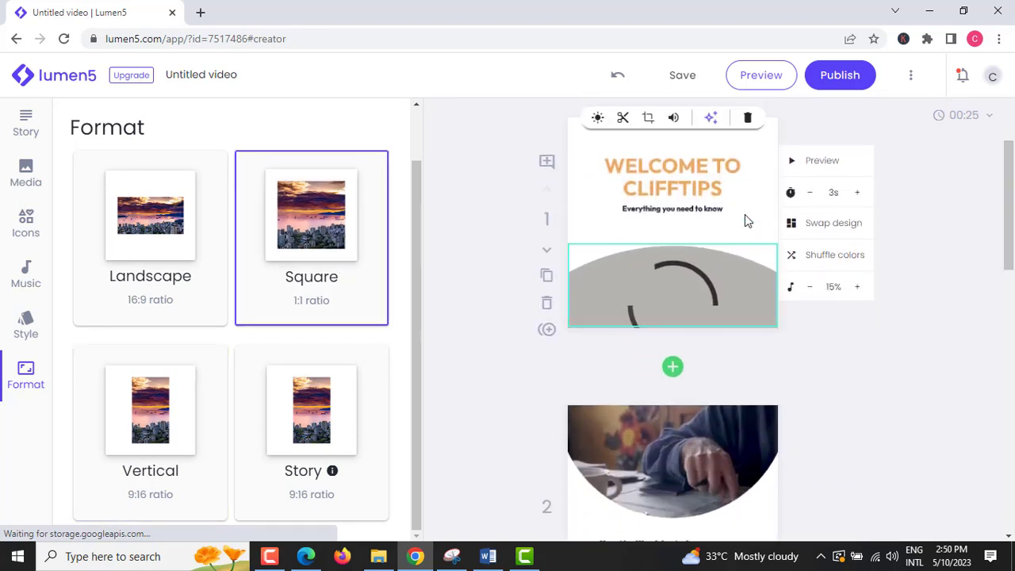
Recrop the title scene's logo image and apply the crop
click(647, 119)
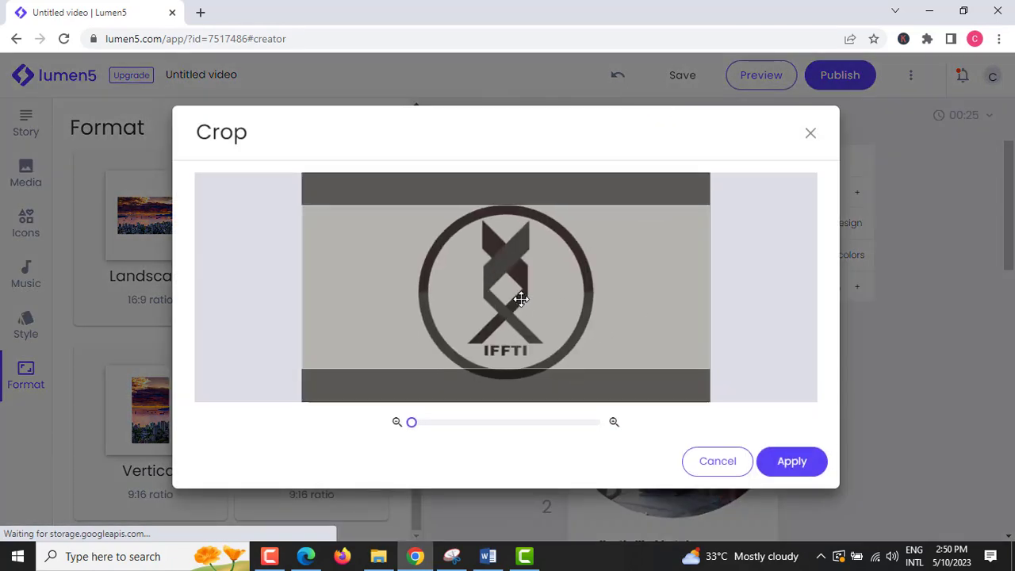
click(791, 459)
scroll(874, 449, down, 3)
scroll(983, 308, up, 2)
scroll(902, 367, up, 2)
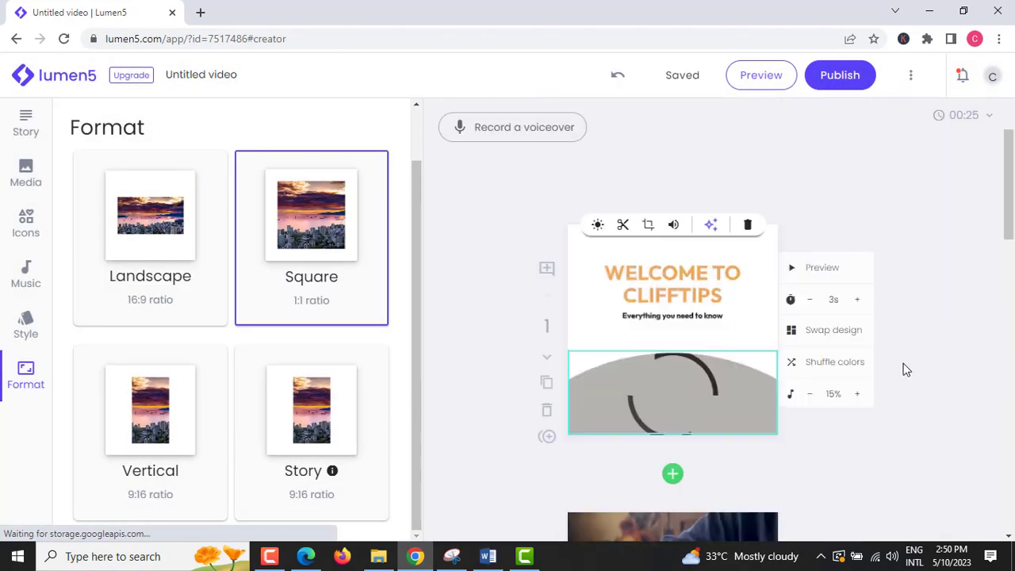
Switch the video to 16:9 Landscape and reapply the title image crop
click(174, 320)
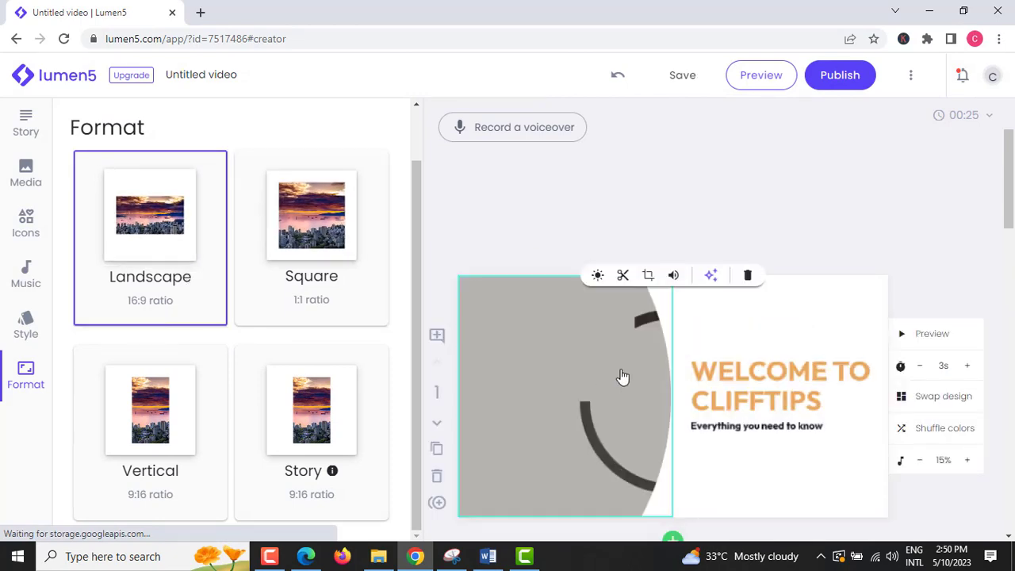
click(647, 274)
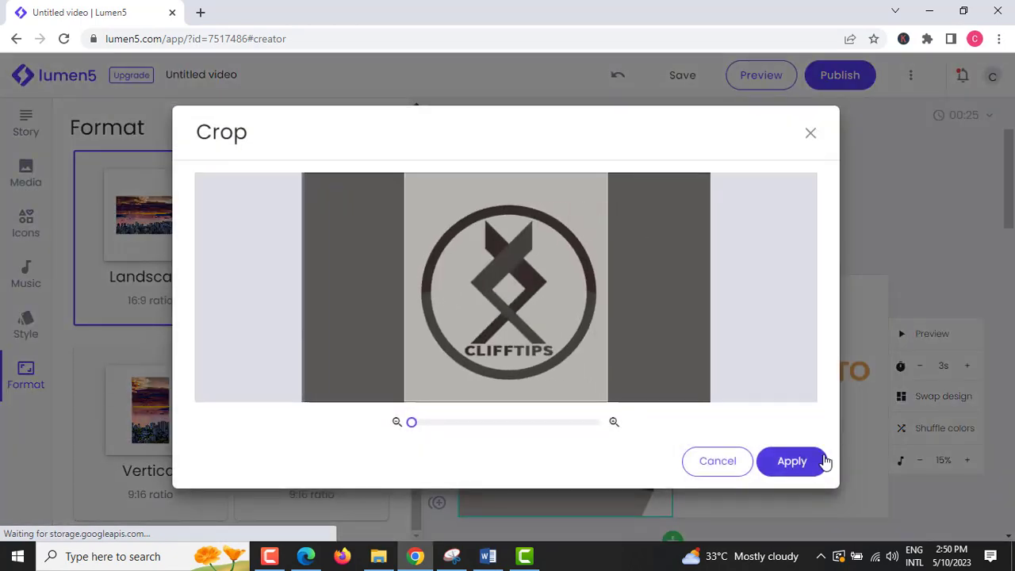
click(808, 464)
Publish the 26-second video and wait for rendering to begin on its share page
scroll(861, 471, down, 2)
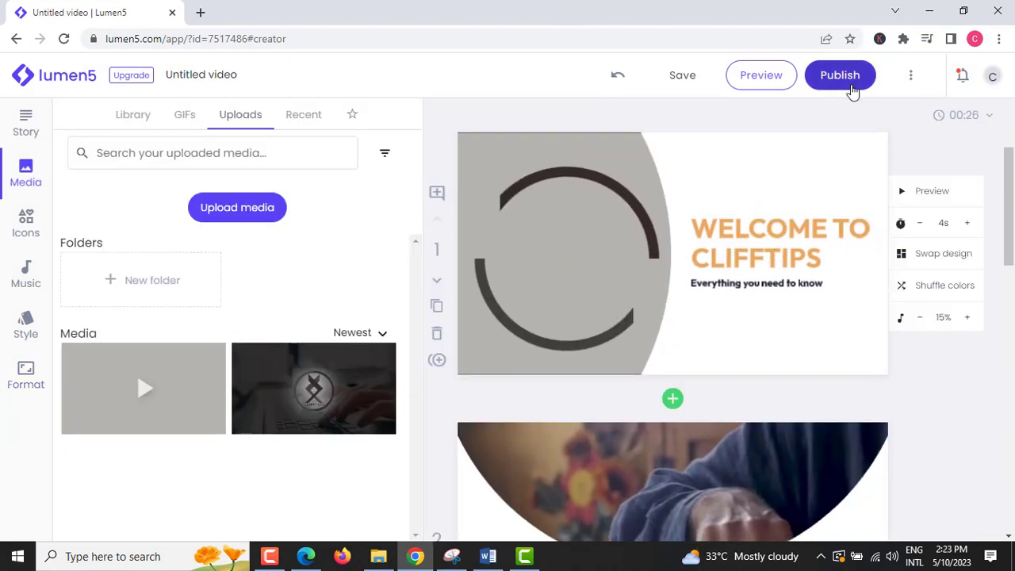
click(844, 79)
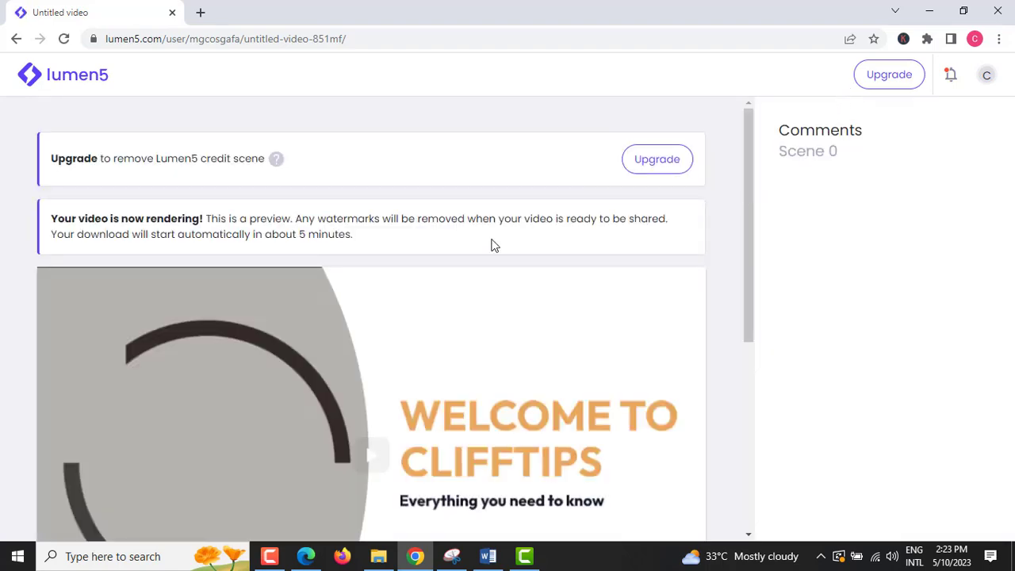
scroll(70, 174, down, 1)
scroll(83, 182, up, 1)
drag(83, 182, 600, 178)
scroll(539, 205, down, 1)
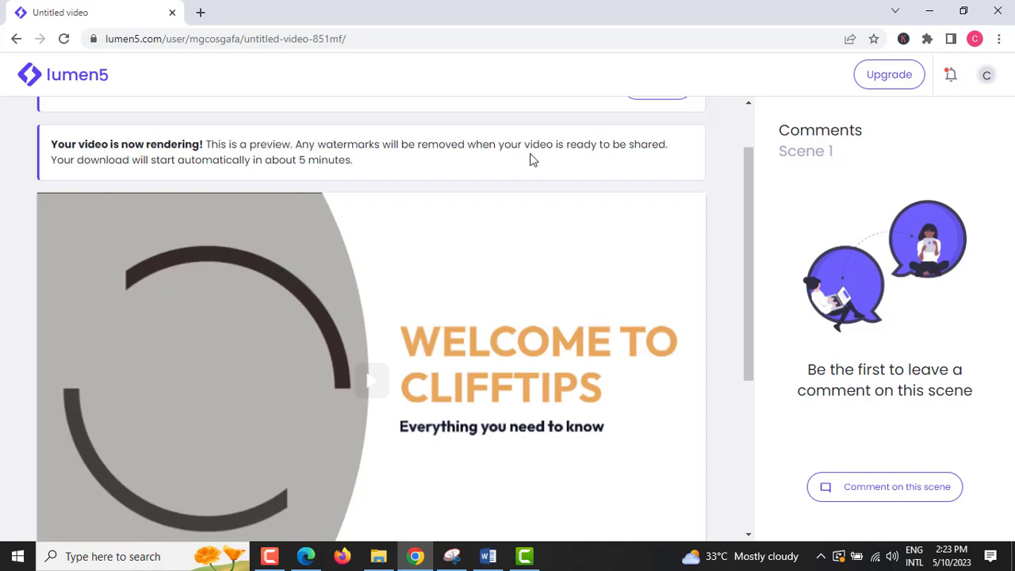
scroll(382, 173, down, 2)
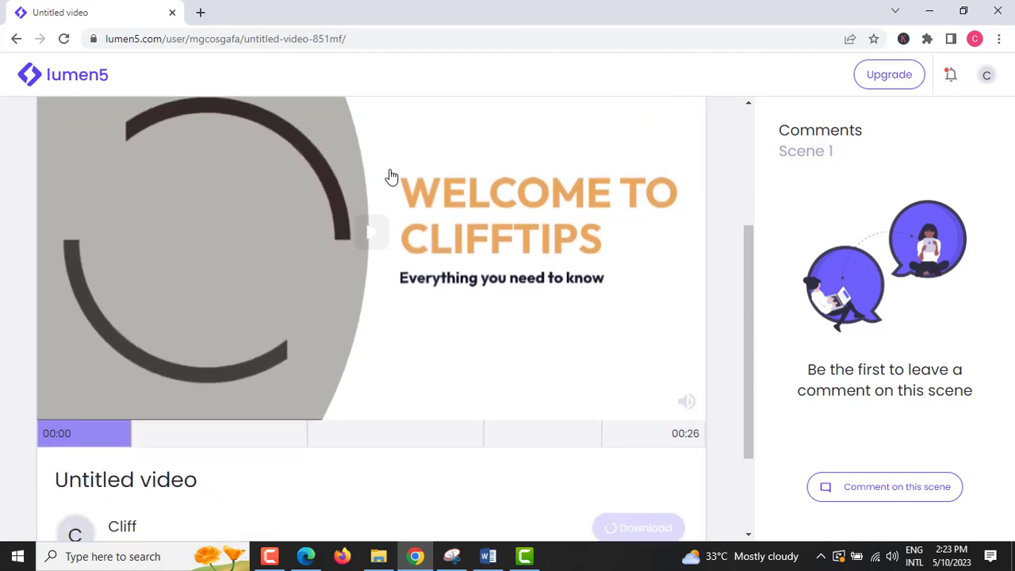
scroll(388, 175, up, 1)
scroll(391, 176, down, 1)
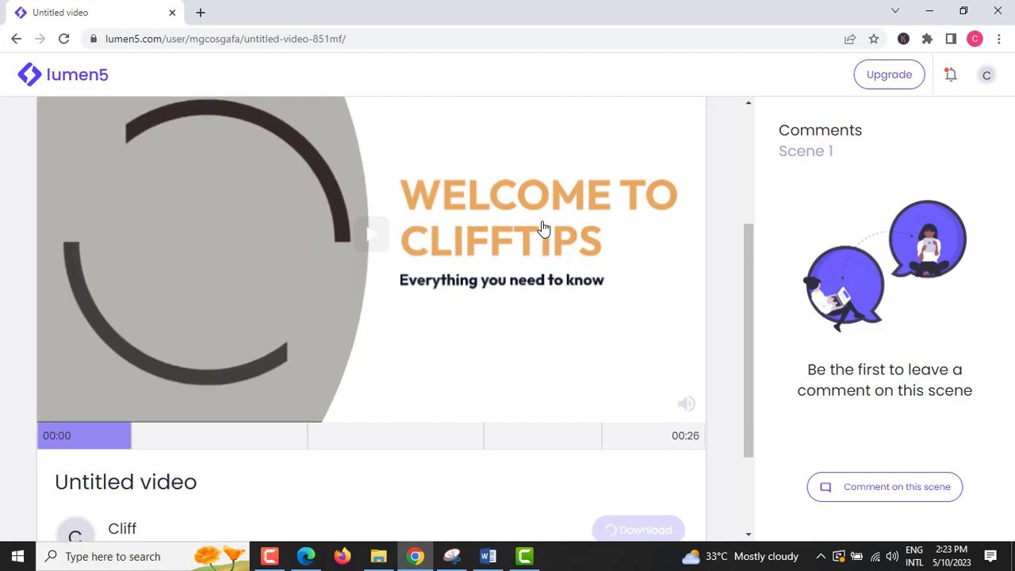
scroll(544, 229, up, 1)
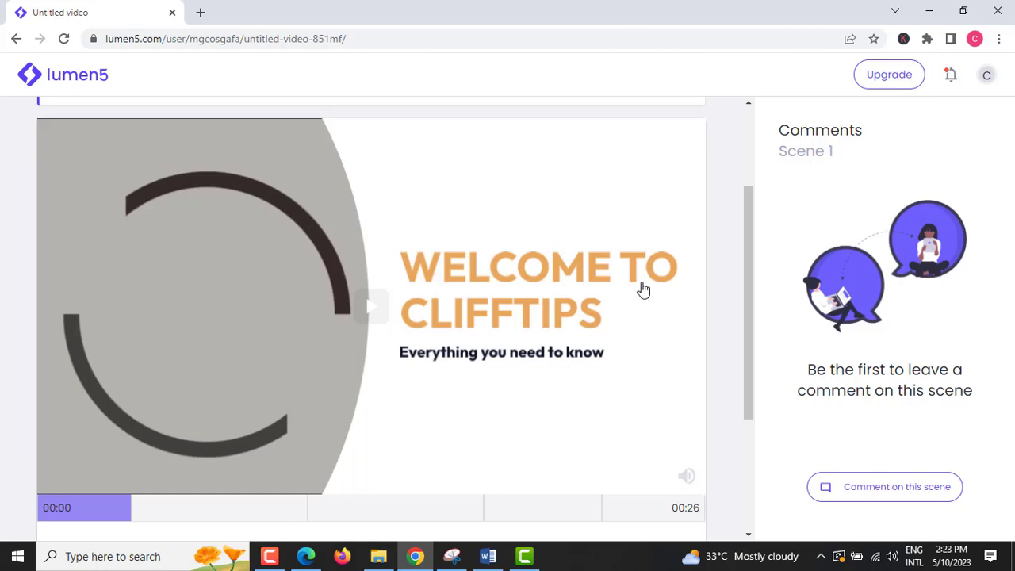
drag(746, 267, 754, 317)
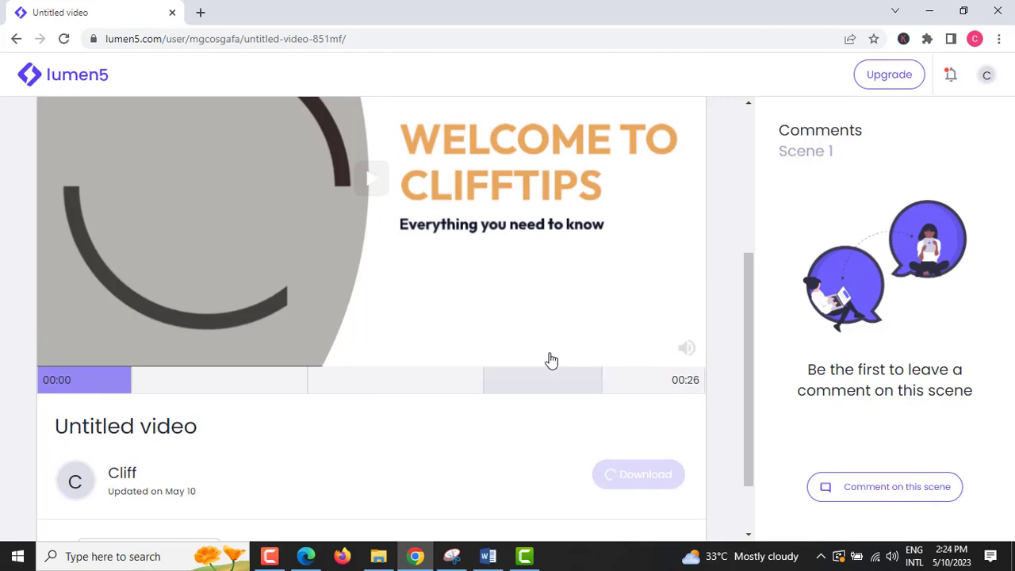
key(F10)
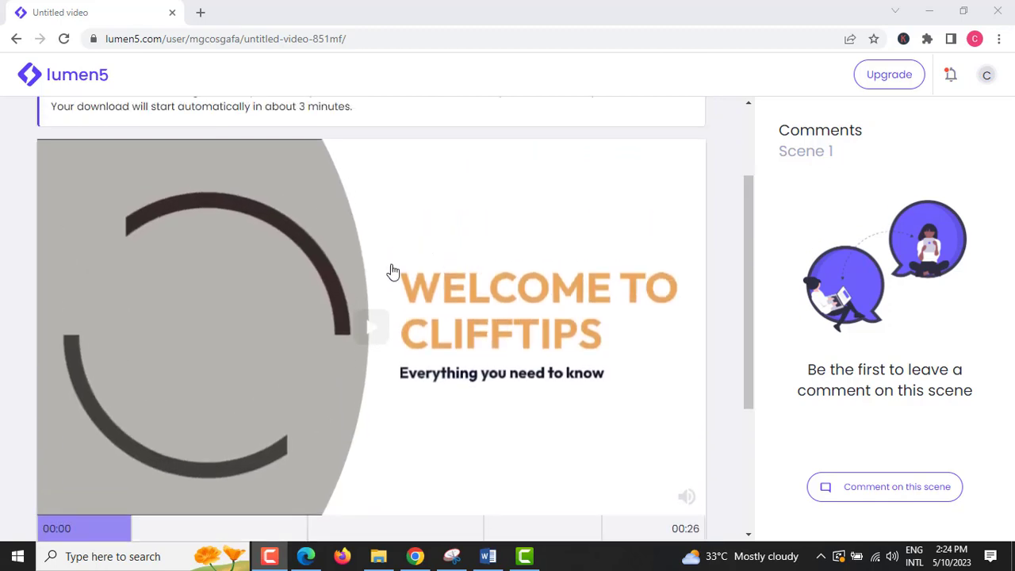
Play the rendered 26-second preview from the CLIFFTIPS title to the Lumen5.com end card
click(407, 294)
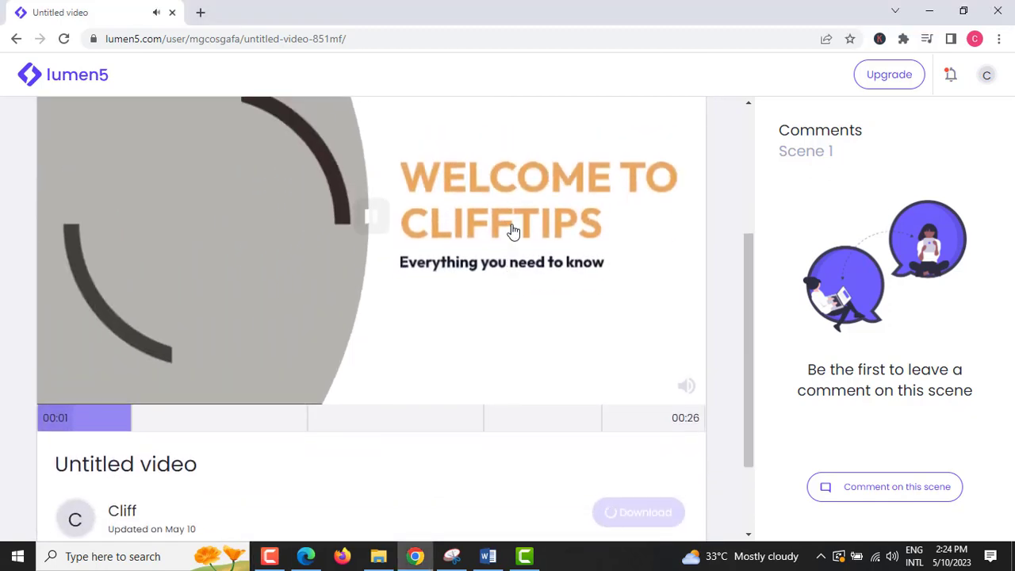
scroll(513, 231, up, 1)
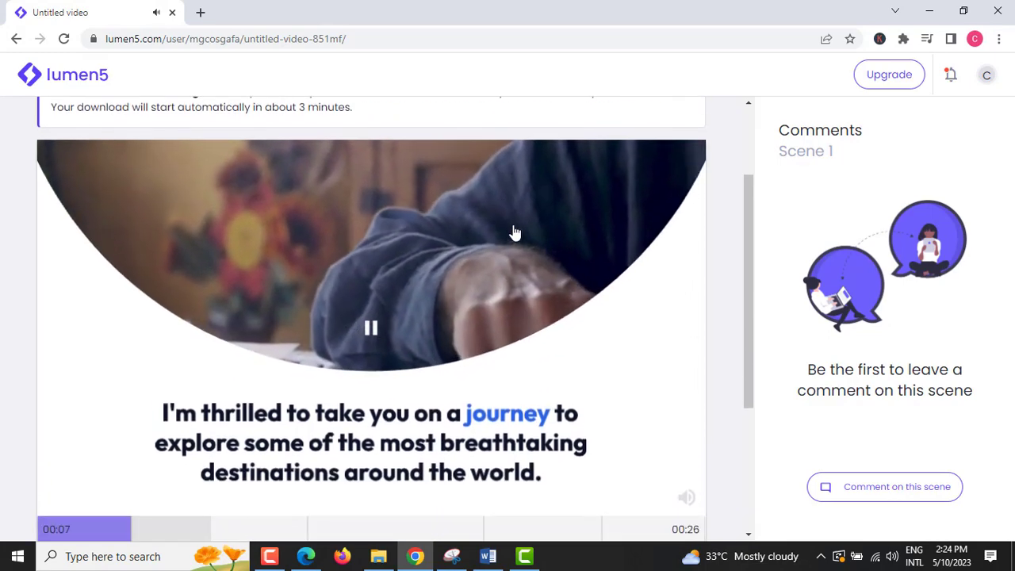
scroll(514, 232, up, 1)
scroll(514, 231, down, 1)
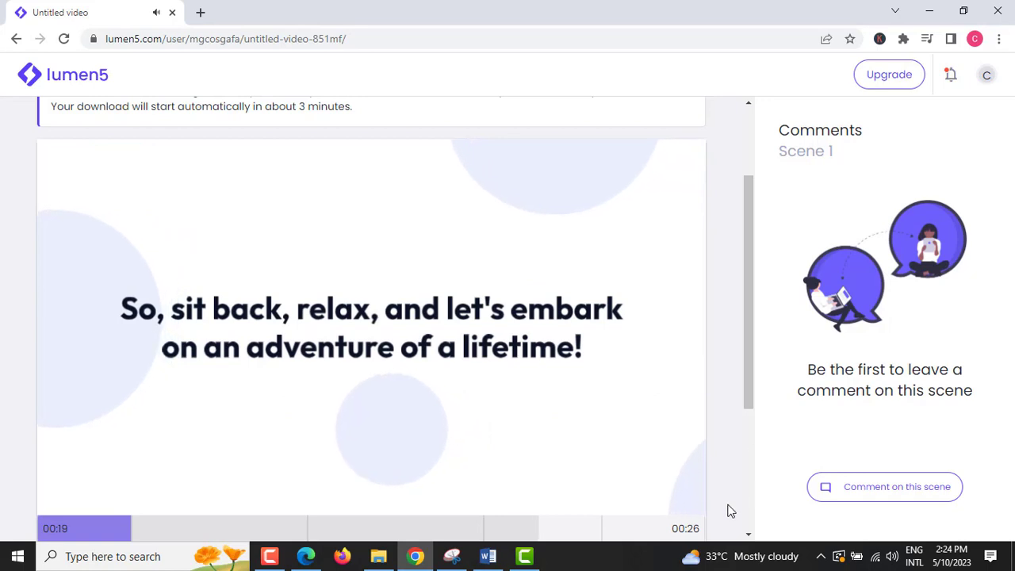
scroll(727, 509, down, 1)
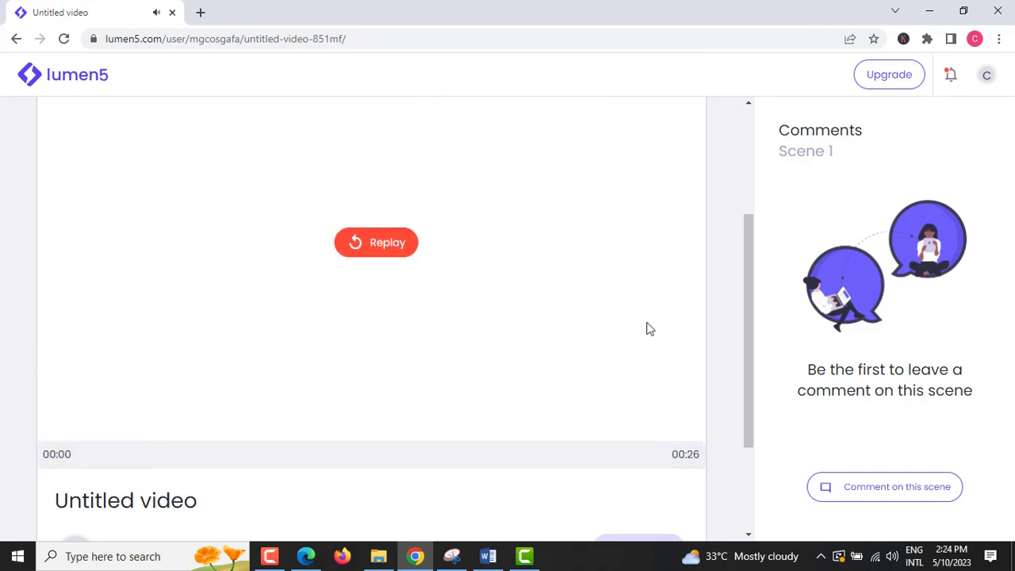
scroll(385, 425, down, 1)
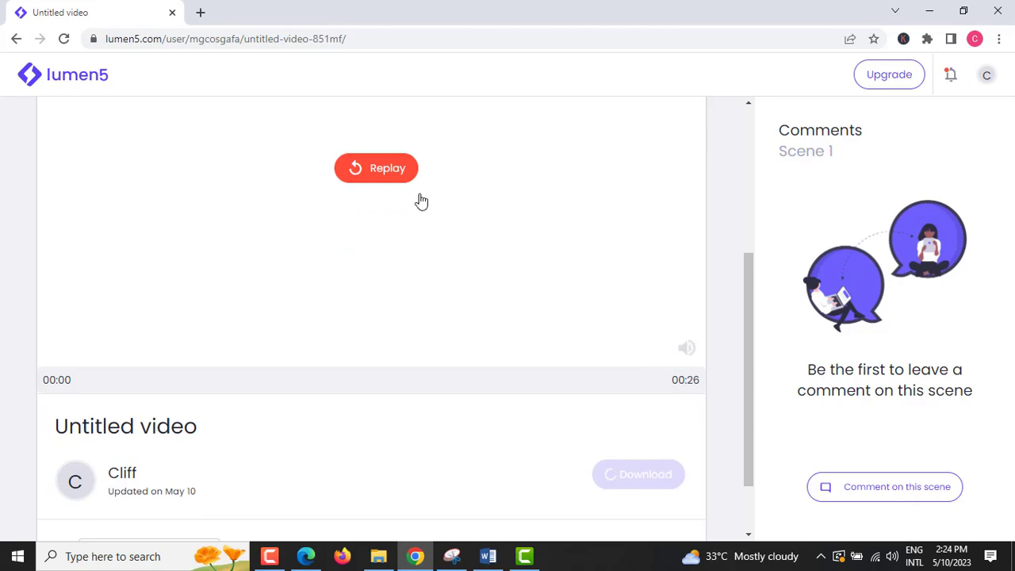
Replay the video preview from the start while Untitled_video.mp4 renders and downloads
click(86, 386)
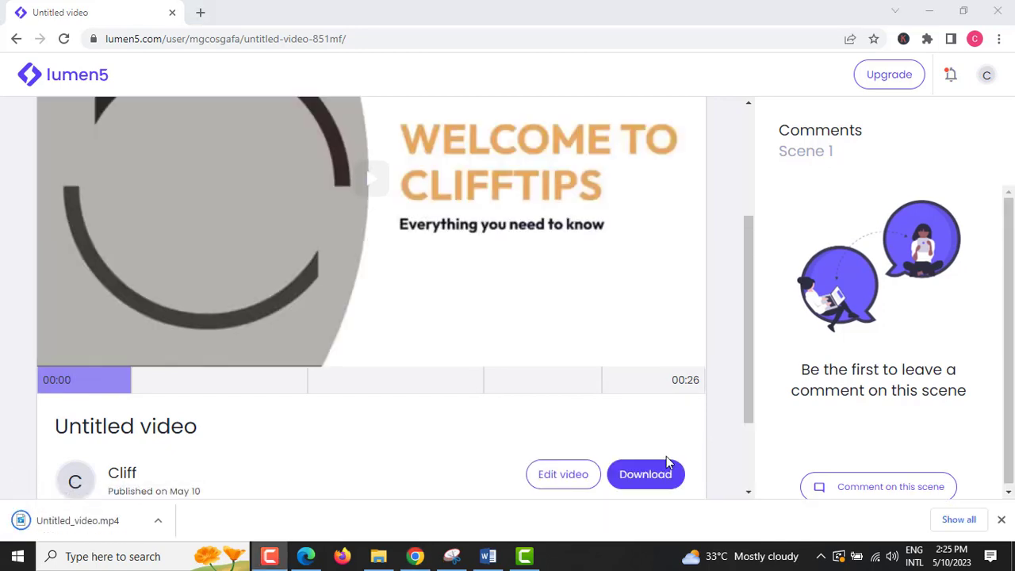
scroll(670, 476, down, 1)
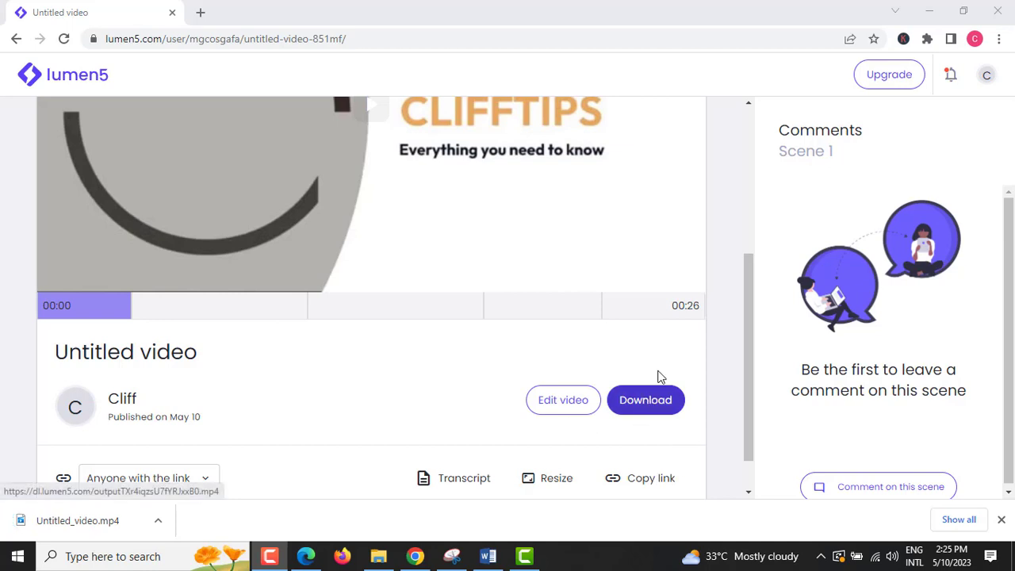
Show the downloaded Untitled_video in its Downloads folder and play it in a media player
right_click(89, 530)
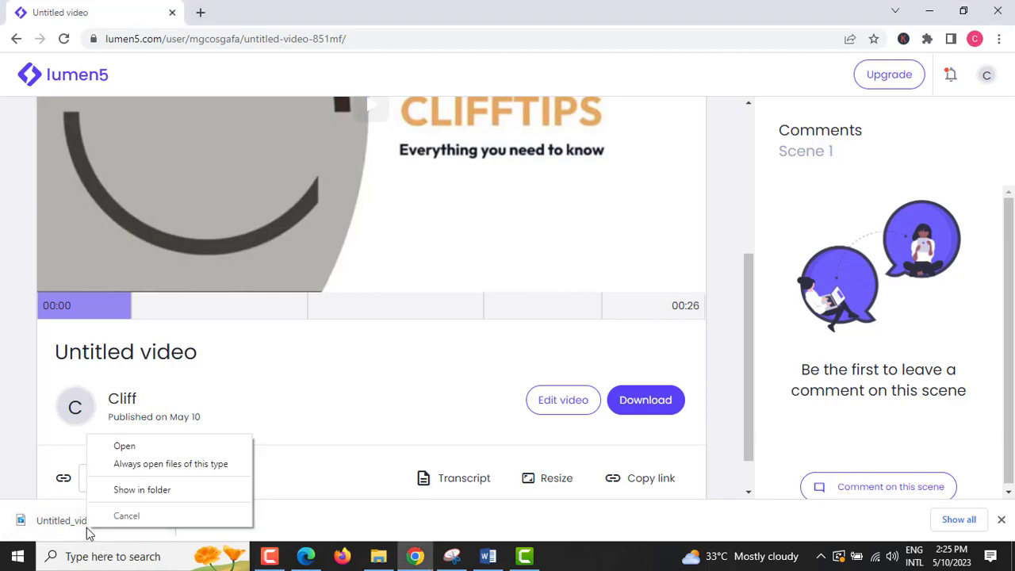
click(133, 491)
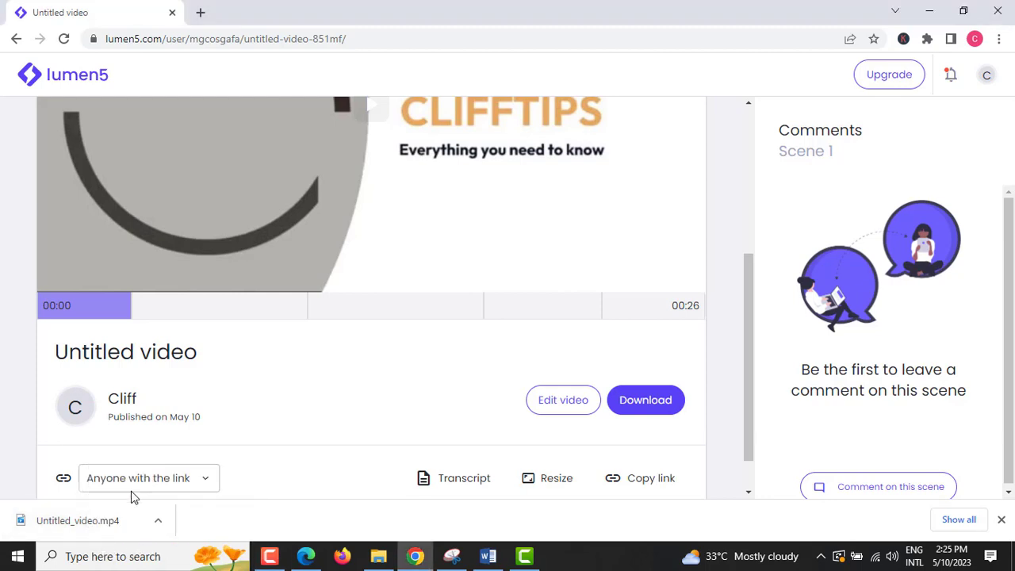
right_click(354, 129)
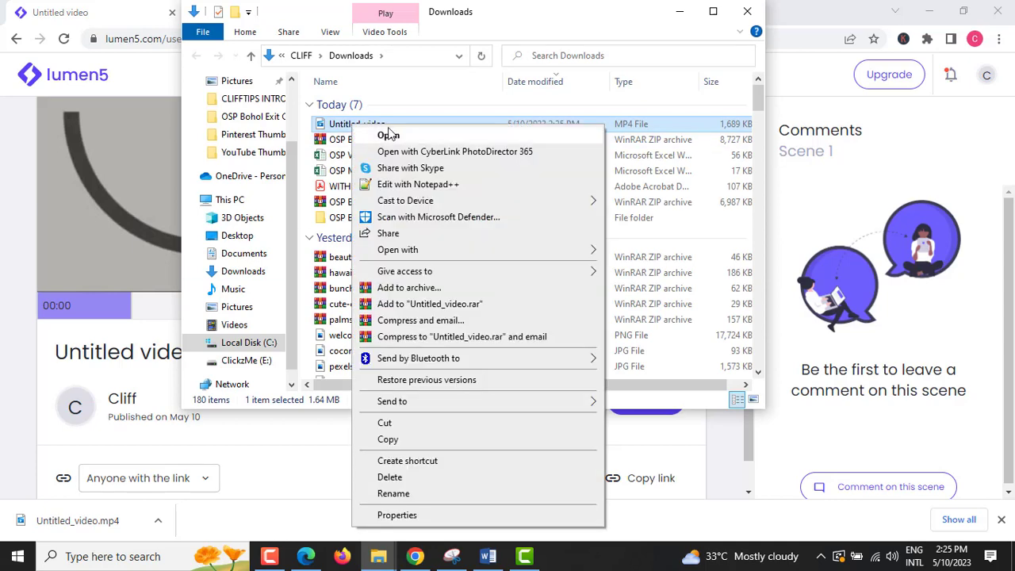
mouse_move(555, 250)
click(656, 287)
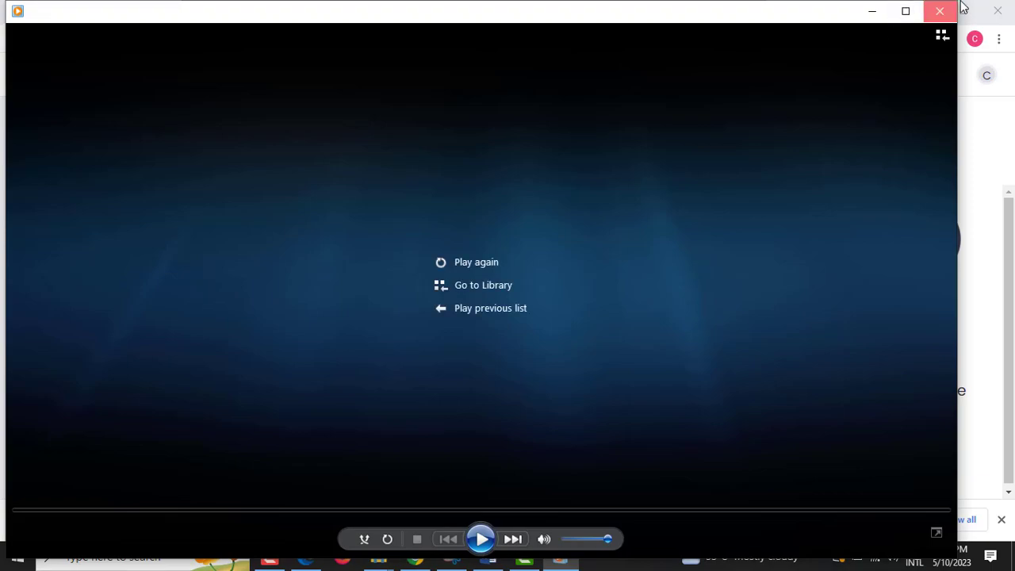
Close Windows Media Player and the Downloads folder window, returning to the Lumen5 share page
click(955, 8)
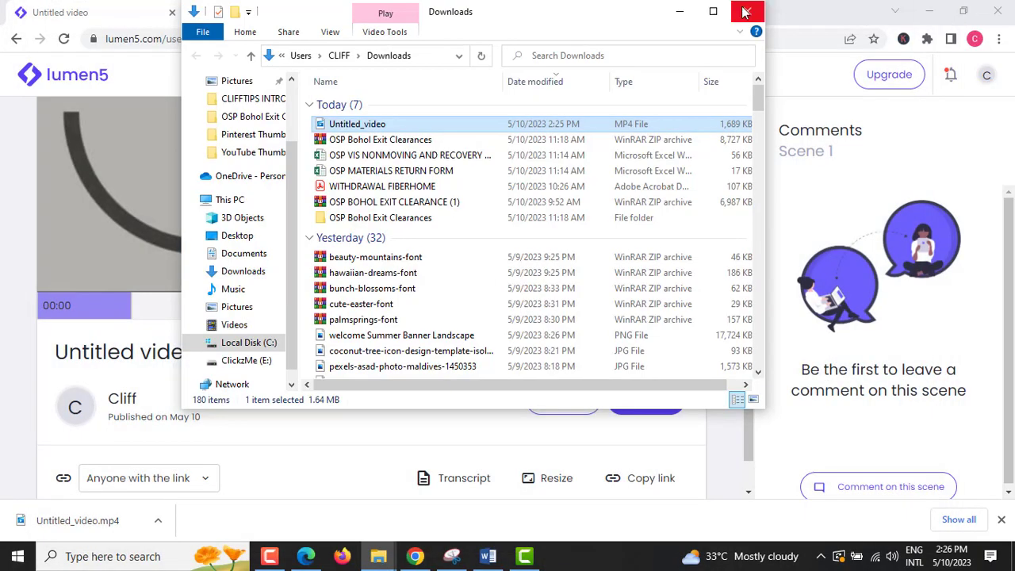
click(745, 11)
scroll(439, 206, up, 5)
scroll(535, 245, down, 2)
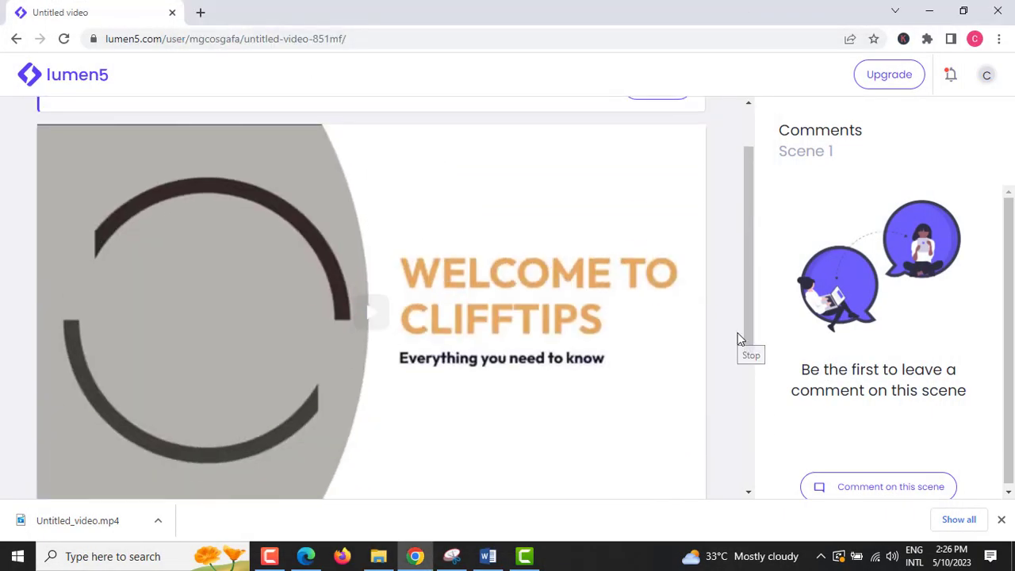